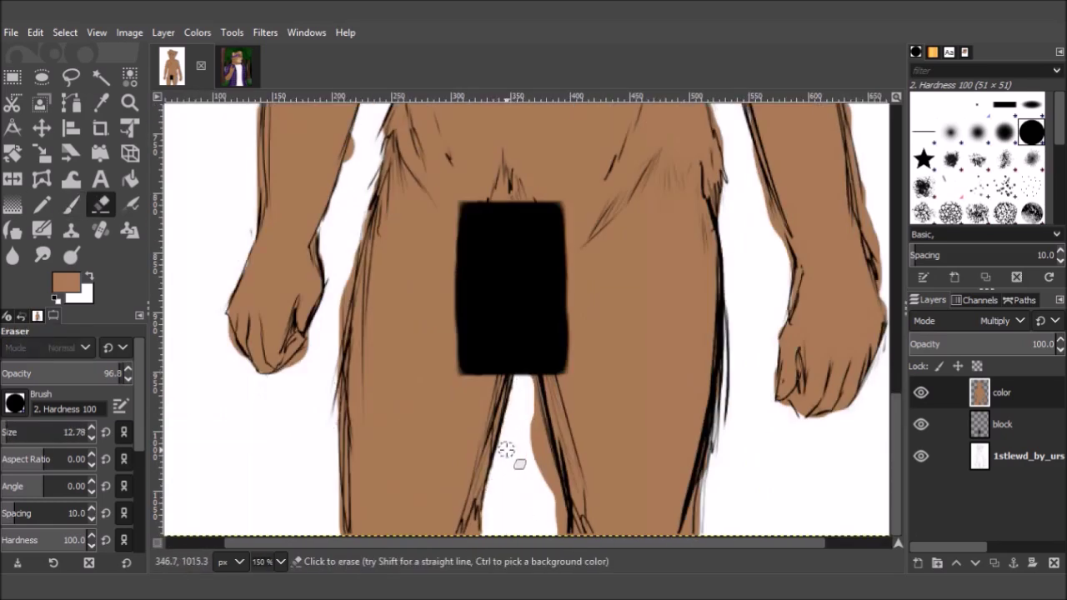
Step: Erase brown overspill between the legs, along the left leg, below the fist and at the left arm edge
drag(506, 450, 532, 485)
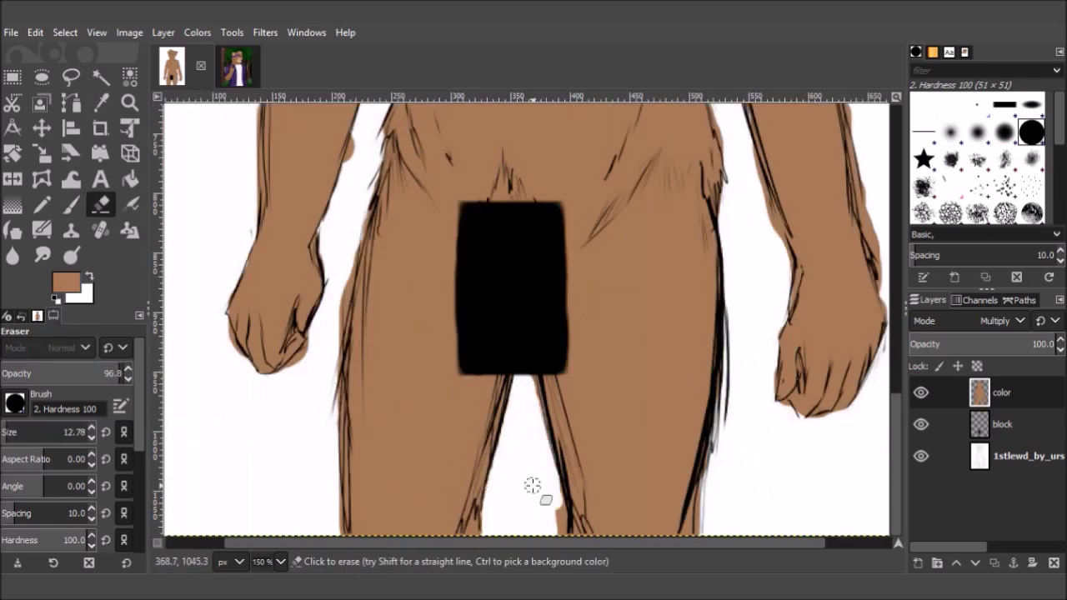
drag(338, 533, 342, 483)
drag(287, 382, 318, 341)
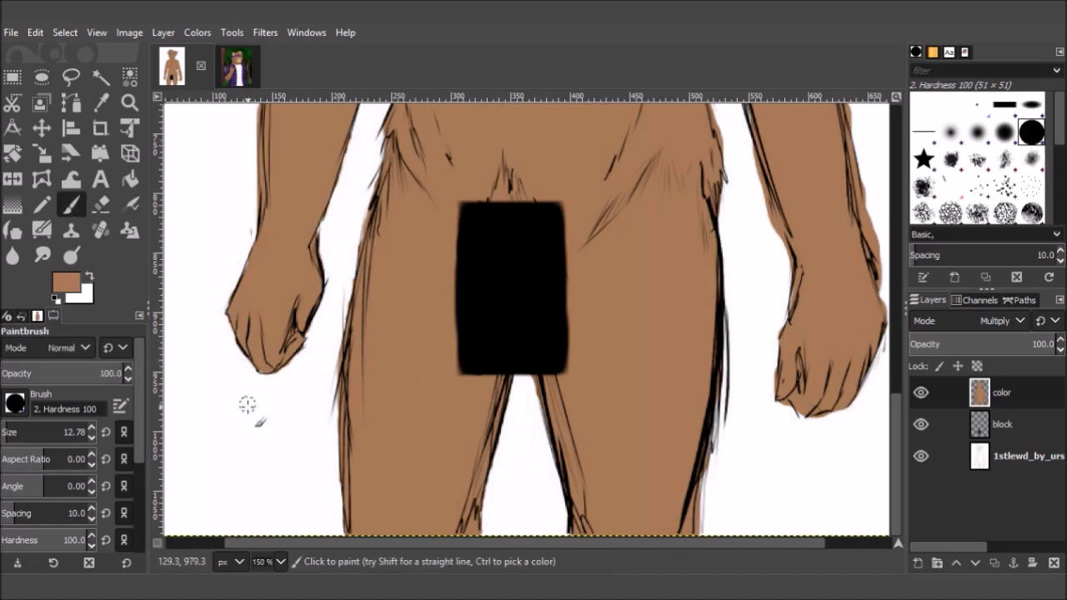
scroll(234, 259, up, 3)
scroll(258, 352, up, 3)
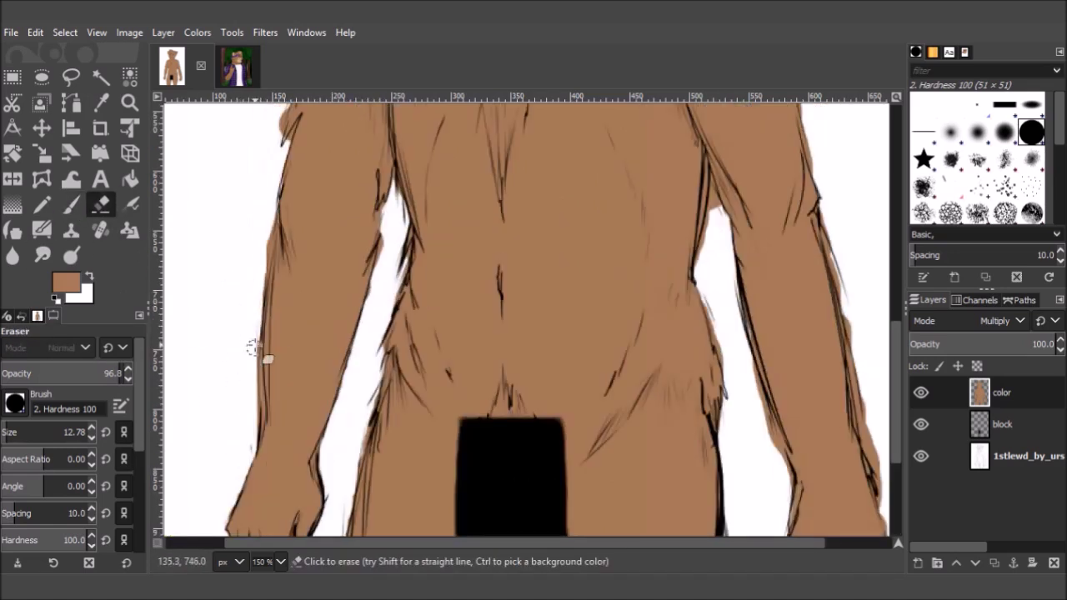
ctrl+scroll(279, 358, up, 1)
scroll(281, 327, up, 2)
key(p)
drag(283, 333, 257, 421)
Step: Trim the brown fill along the left arm edge and at the ear's edge
key(shift+e)
drag(263, 358, 288, 246)
scroll(398, 360, up, 5)
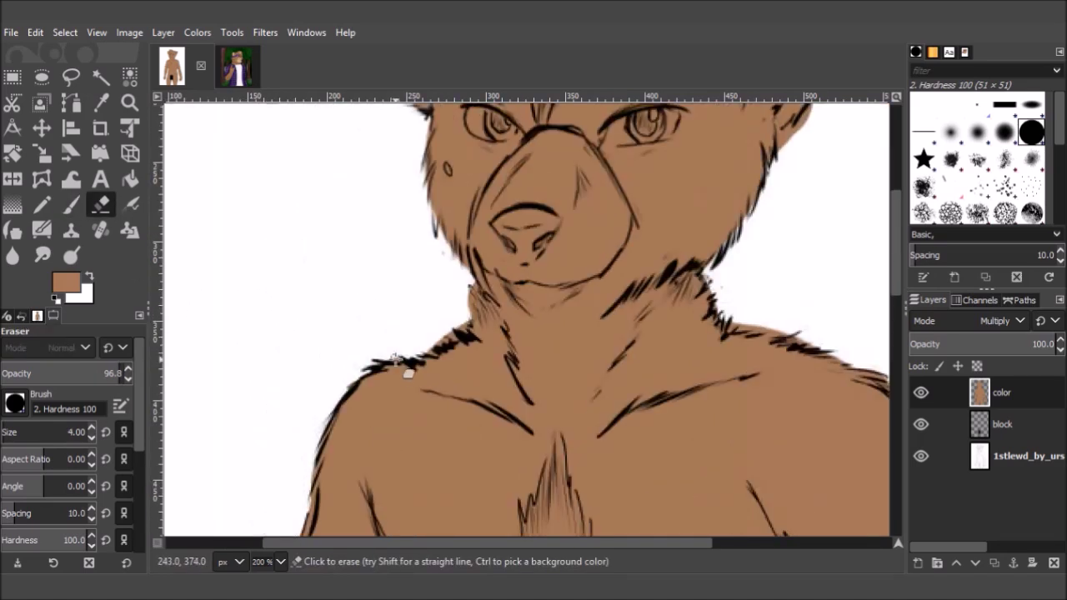
scroll(350, 321, up, 4)
key(p)
scroll(381, 274, up, 3)
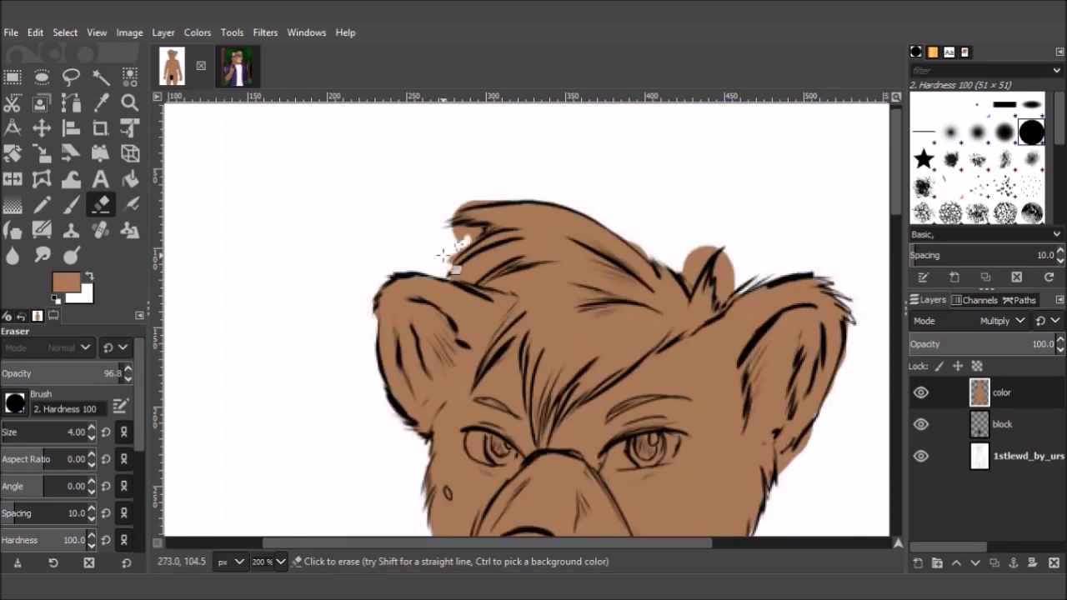
key(shift+e)
key(p)
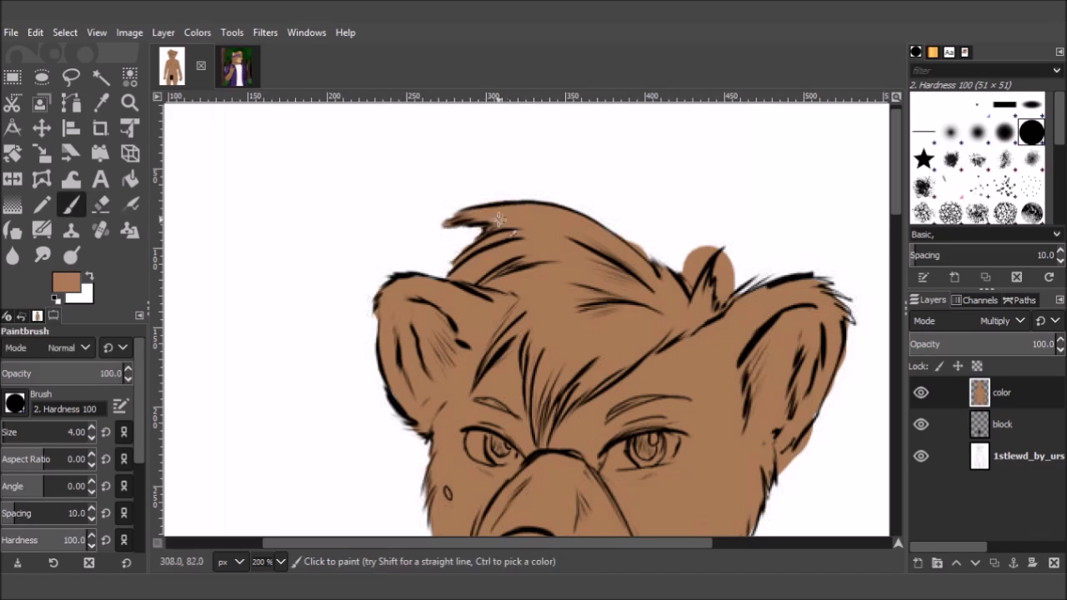
drag(514, 543, 577, 543)
key(shift+e)
drag(589, 278, 601, 255)
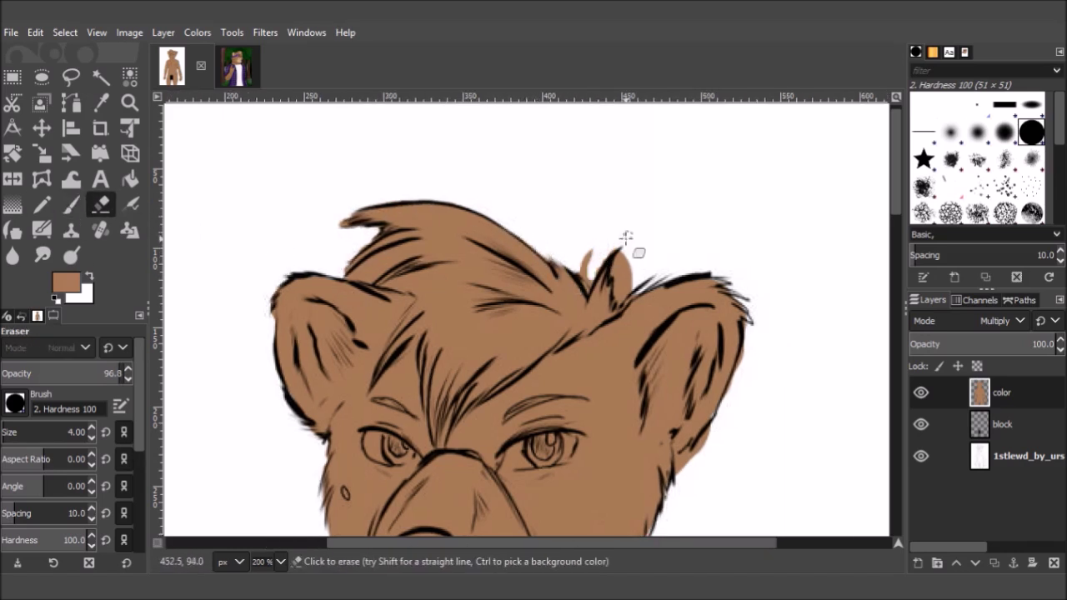
Step: Erase brown spill along the arm's inner edge while moving around the figure
key(p)
scroll(630, 273, down, 3)
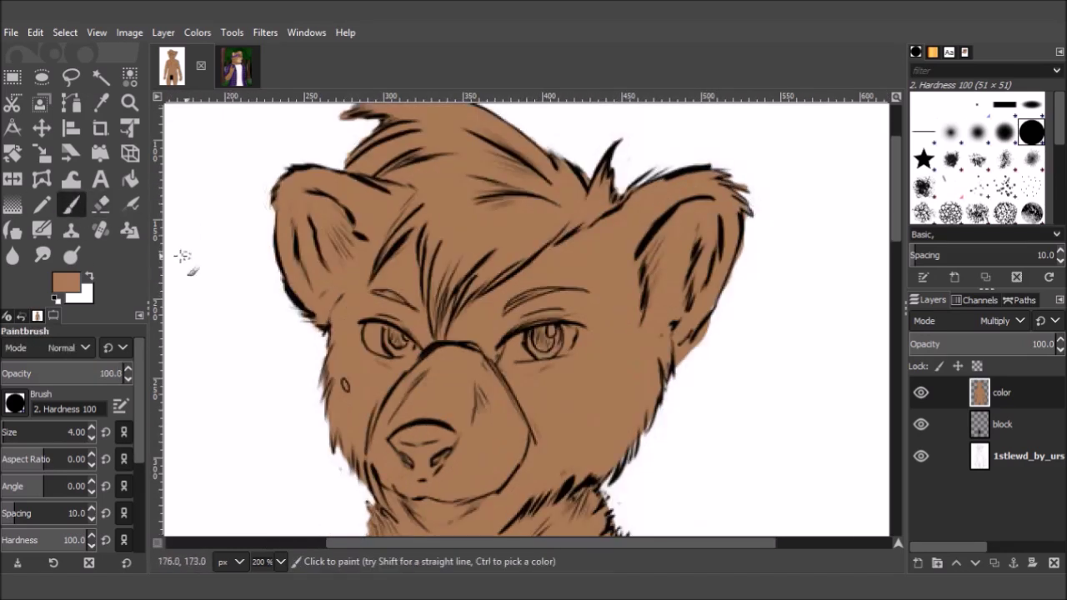
key(shift+e)
scroll(540, 261, down, 3)
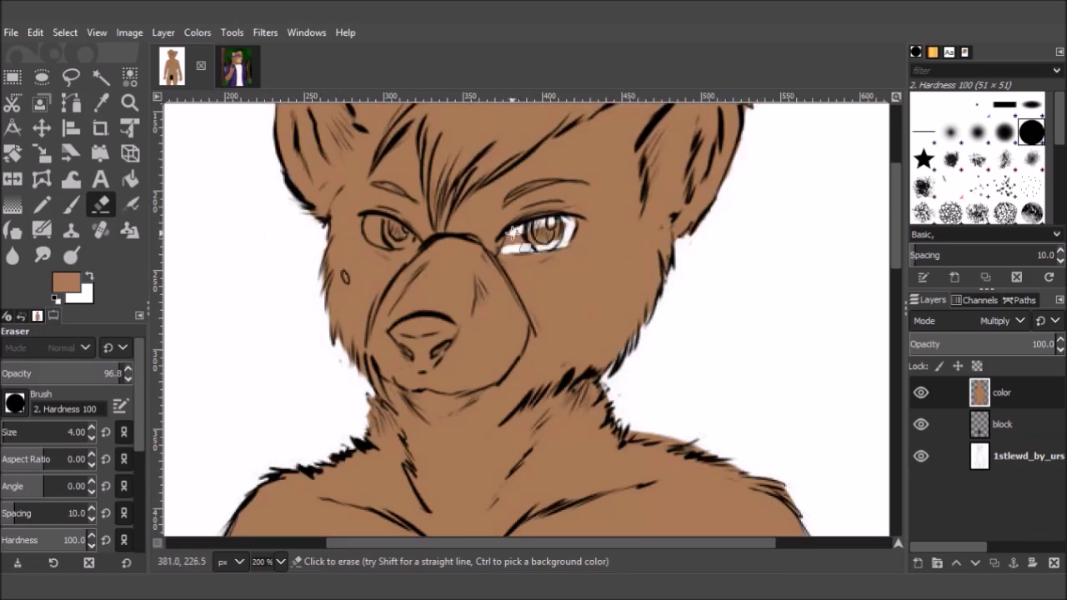
key(p)
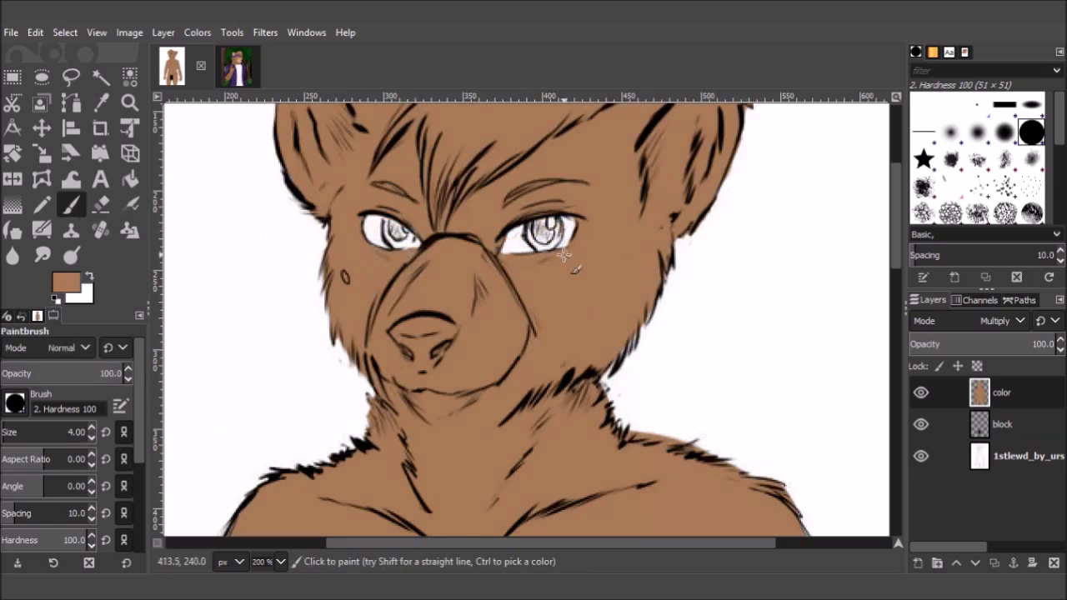
scroll(631, 274, up, 2)
scroll(631, 274, down, 2)
scroll(507, 313, down, 5)
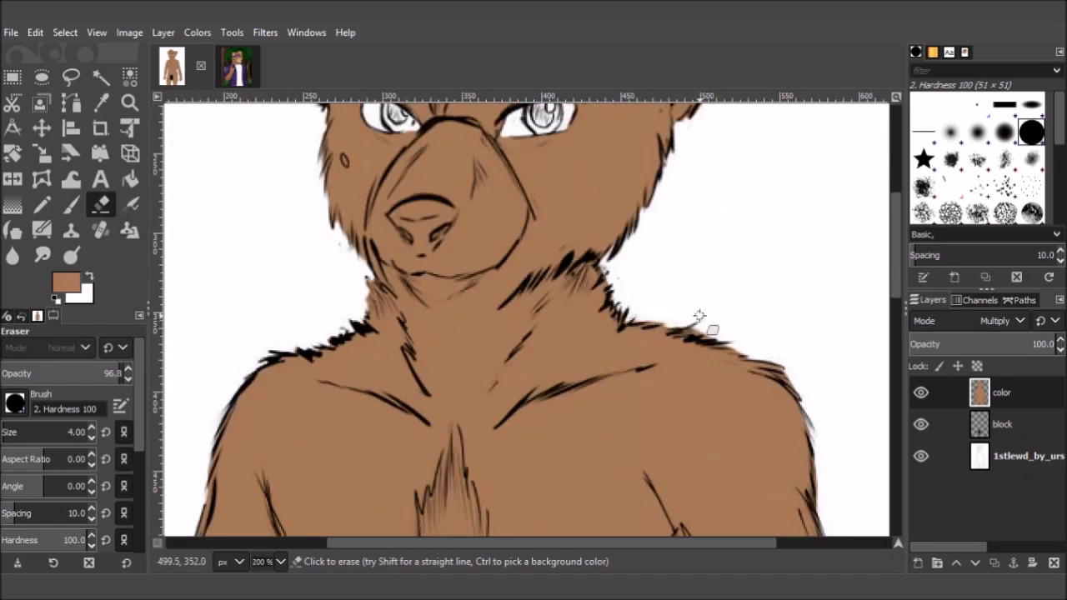
scroll(698, 321, down, 5)
scroll(751, 309, down, 5)
key(shift+e)
scroll(668, 294, right, 4)
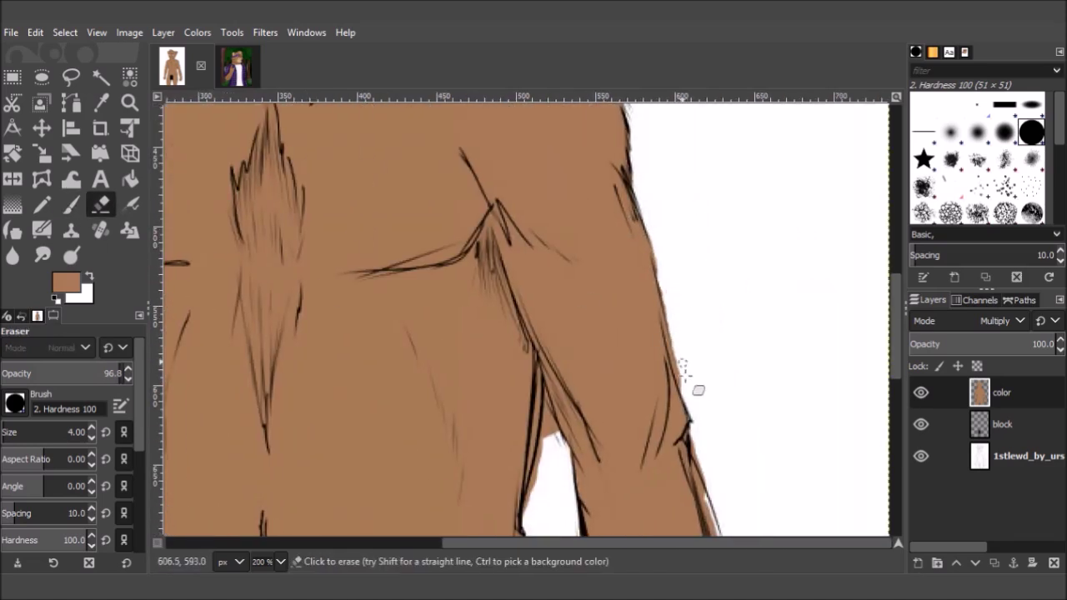
scroll(678, 337, down, 8)
scroll(731, 352, up, 3)
key(p)
key(shift+e)
drag(523, 298, 540, 225)
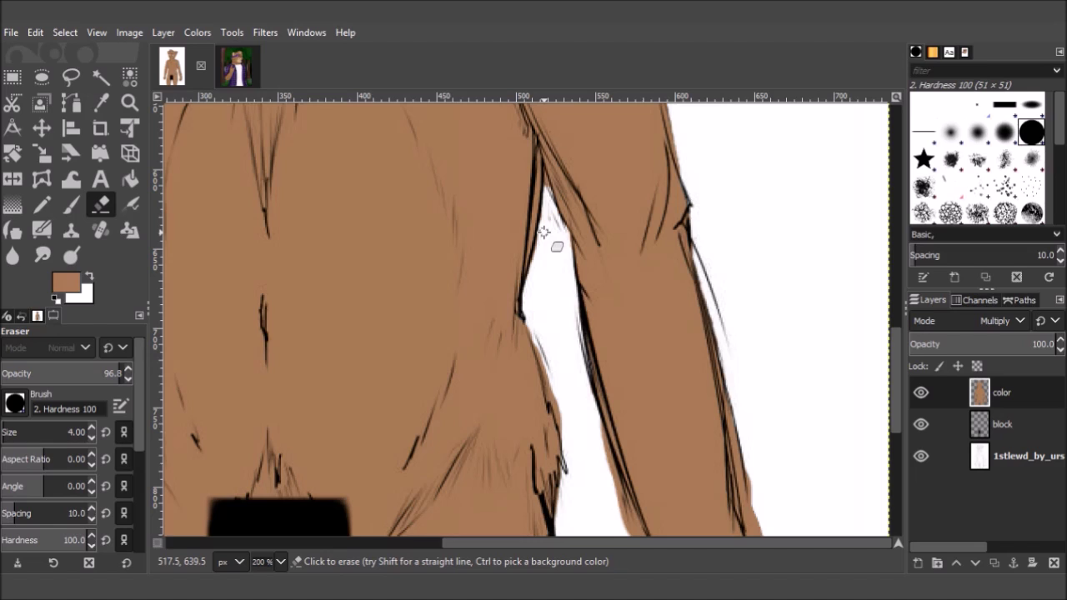
Step: Clean up the remaining brown fill edges around the head and hand
key(p)
scroll(450, 364, down, 3)
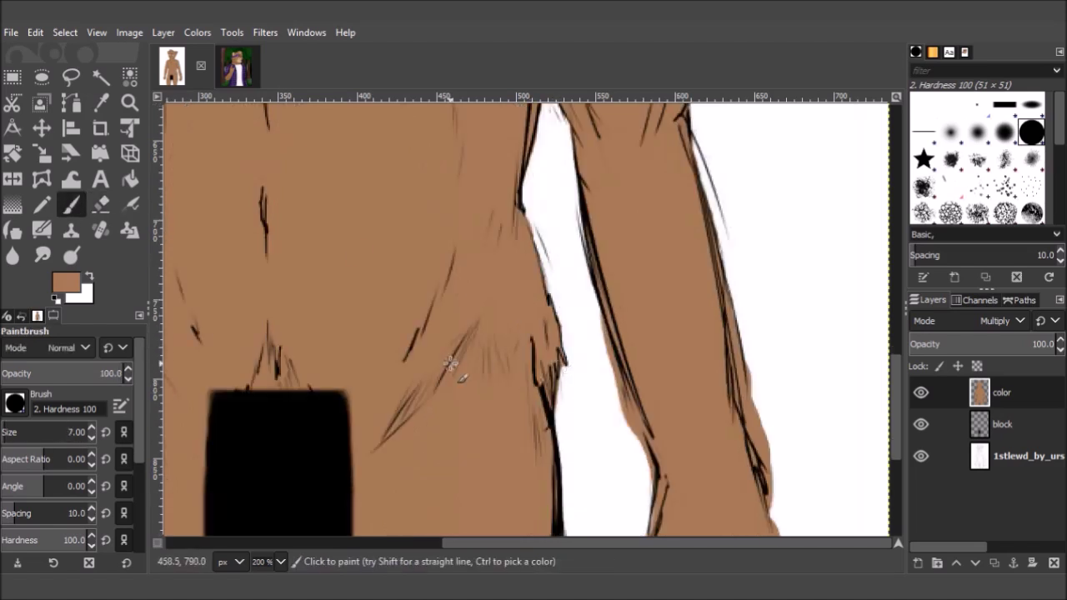
scroll(450, 363, down, 3)
key(shift+e)
key(p)
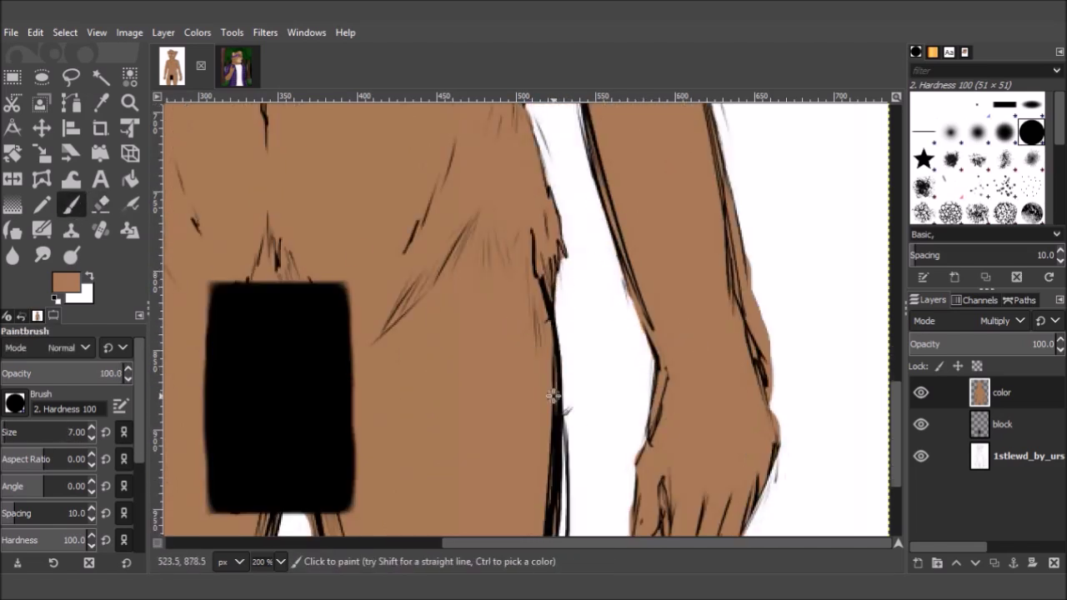
scroll(655, 444, down, 2)
key(shift+e)
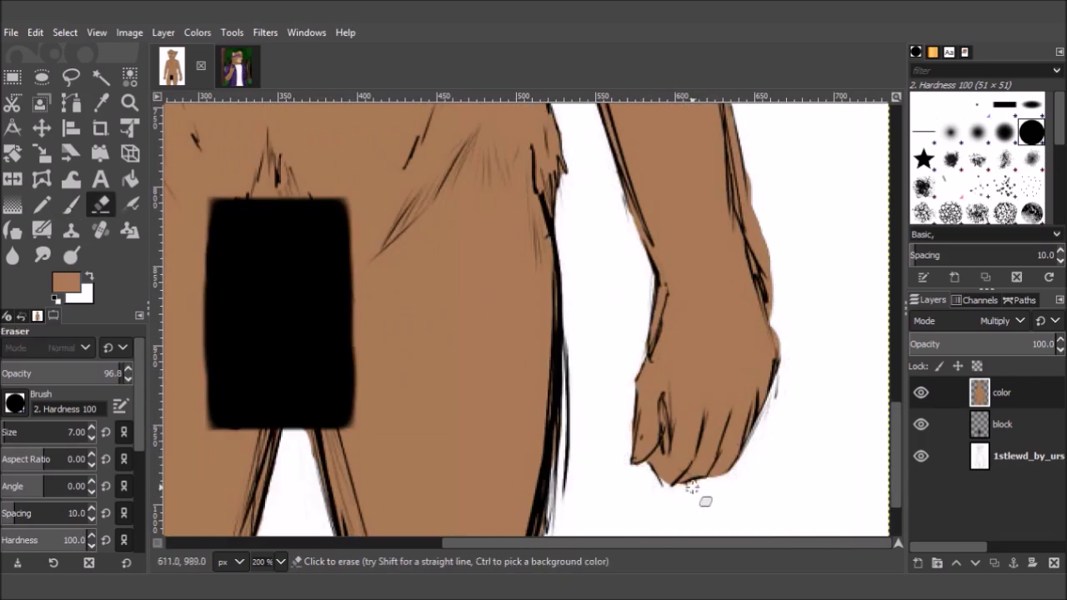
scroll(734, 258, up, 3)
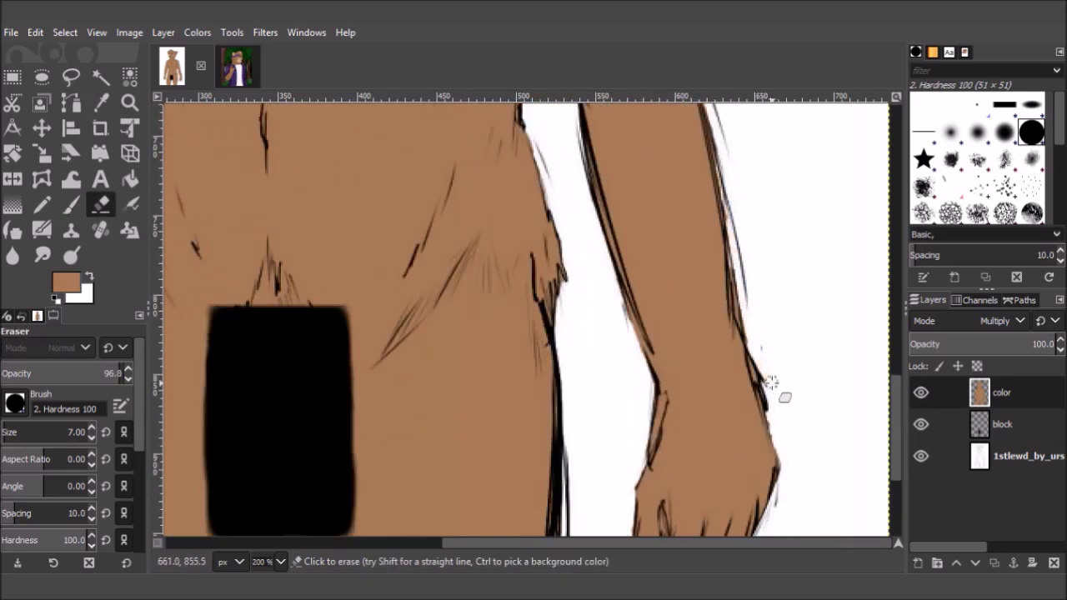
scroll(751, 341, up, 3)
key(p)
scroll(733, 302, down, 5)
scroll(733, 302, down, 2)
key(shift+e)
drag(662, 302, 667, 312)
Step: Zoom out to the whole figure, zoom in on the head, and pick a light tan colour
key(p)
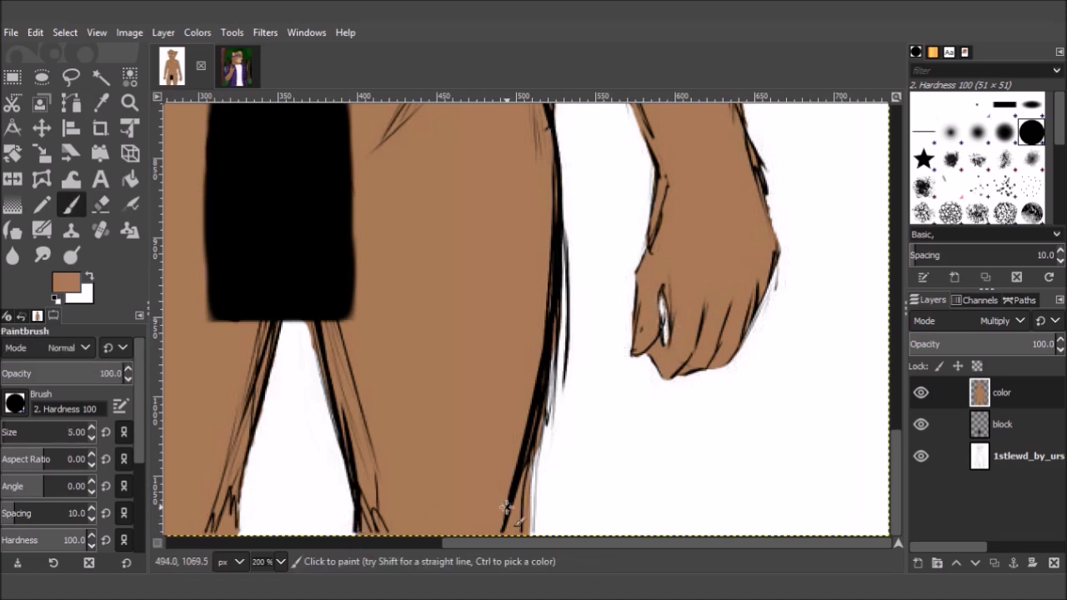
key(shift+2)
key(o)
click(238, 178)
Step: Paint light tan inside both ears and across the muzzle
key(2)
key(p)
drag(239, 296, 214, 239)
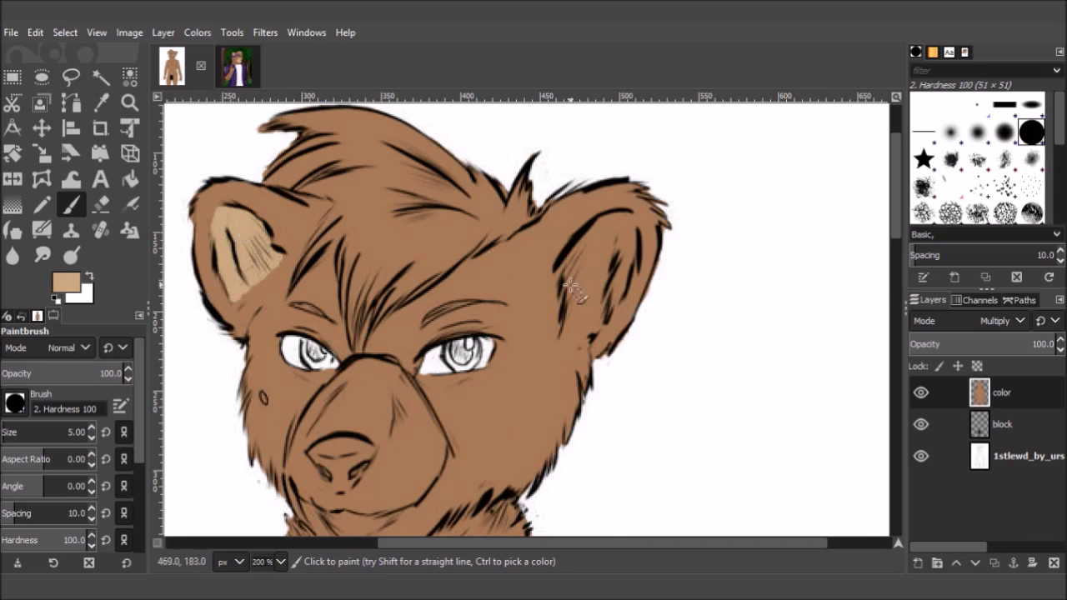
drag(572, 288, 597, 288)
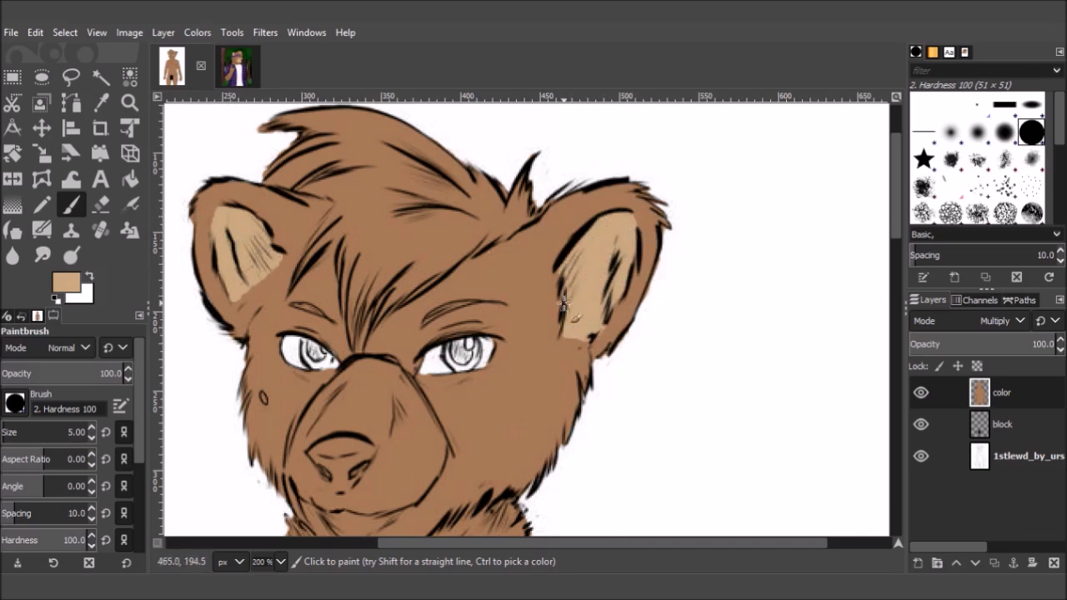
scroll(351, 425, down, 3)
mouse_move(304, 382)
mouse_down()
mouse_move(391, 292)
mouse_move(425, 392)
mouse_up()
drag(350, 317, 384, 375)
Step: Touch up the chin with brown, then make tan active with a smaller brush
ctrl+click(358, 401)
drag(358, 412, 325, 480)
key(plus)
click(89, 276)
drag(50, 432, 25, 432)
scroll(476, 298, up, 3)
click(95, 271)
Step: Paint tan lids around both eyes, erase stray tan, and darken the eye corner
drag(250, 254, 337, 292)
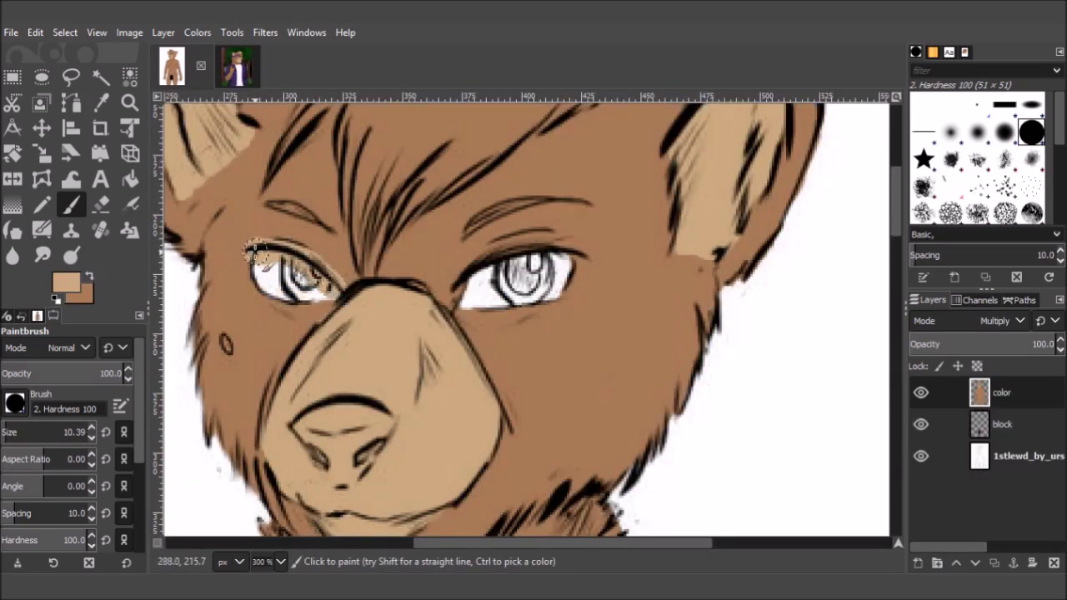
drag(257, 250, 334, 300)
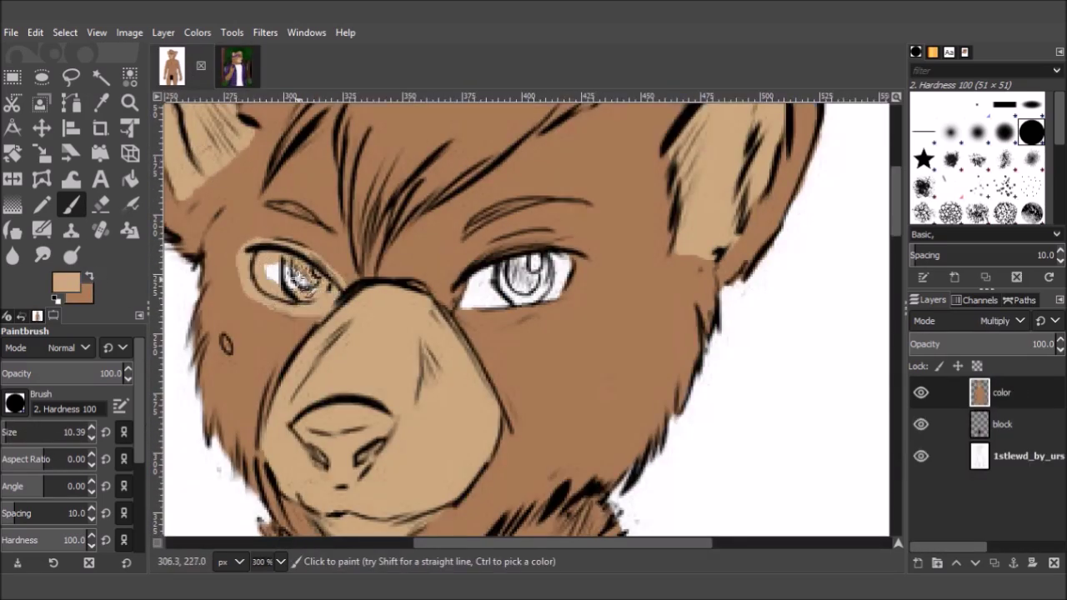
drag(455, 275, 588, 250)
drag(455, 302, 575, 311)
key(shift+e)
drag(267, 266, 326, 299)
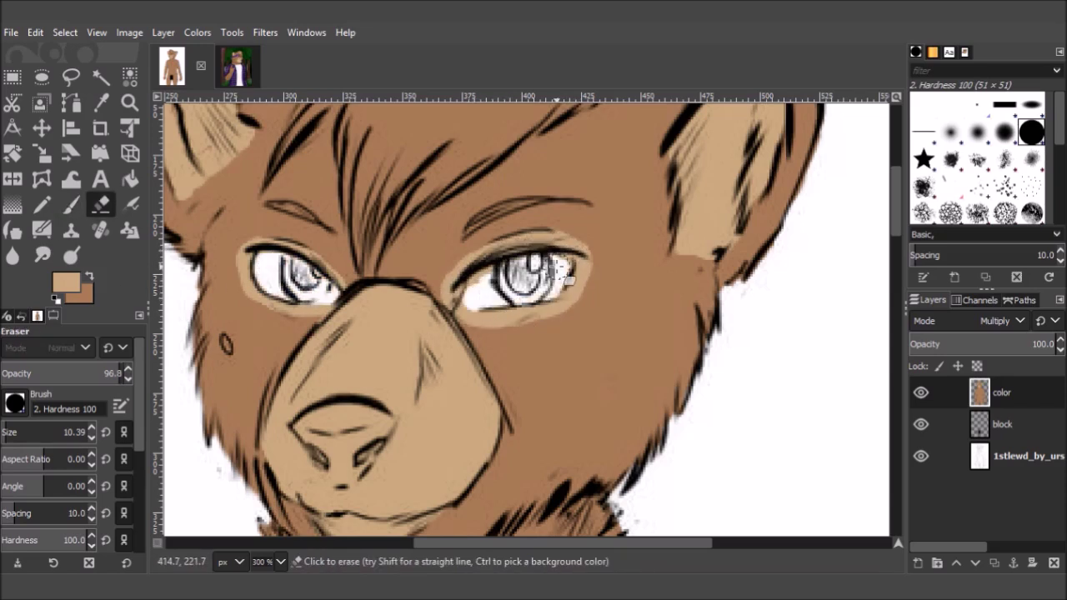
key(p)
click(459, 299)
key(minus)
key(minus)
key(minus)
key(minus)
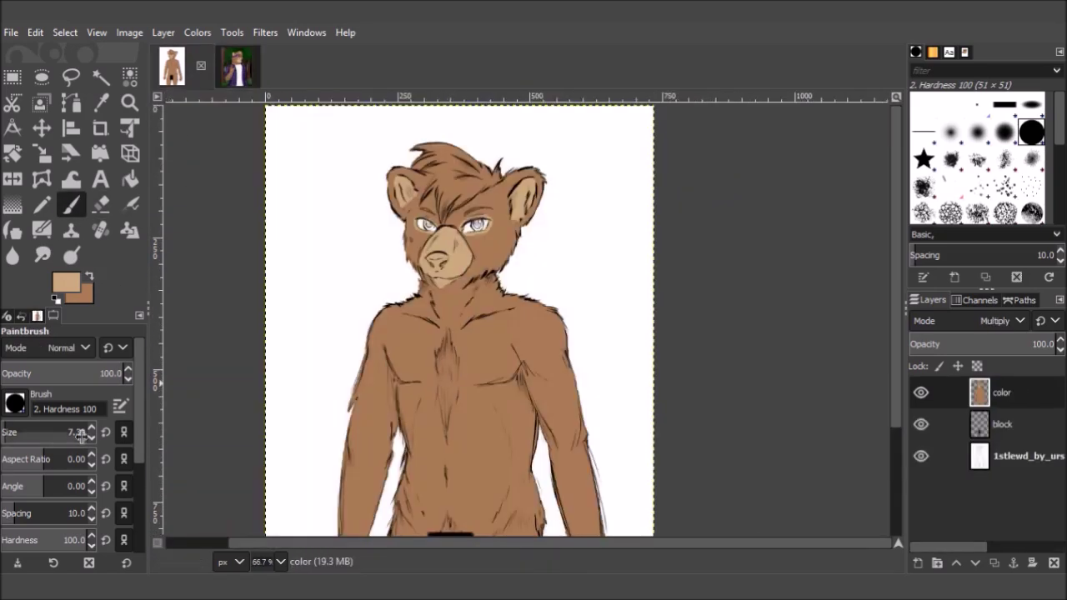
scroll(446, 429, down, 2)
Step: Zoom in on the chest tuft and make tan the active colour
key(plus)
key(plus)
key(plus)
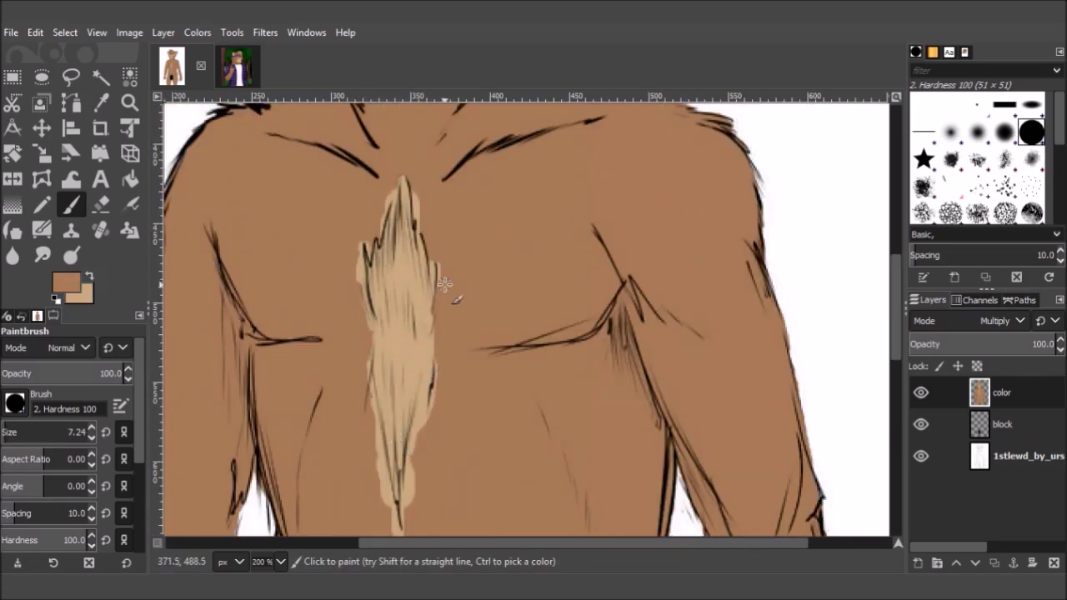
scroll(450, 277, down, 2)
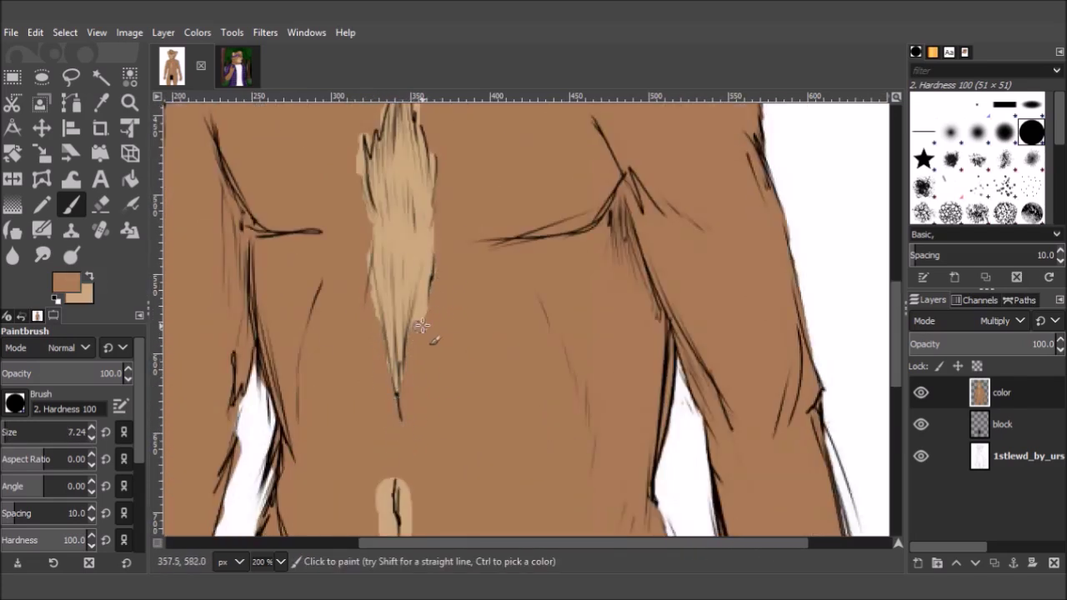
scroll(368, 277, up, 2)
scroll(90, 436, down, 6)
scroll(358, 162, up, 3)
key(x)
scroll(512, 286, down, 6)
scroll(338, 421, up, 2)
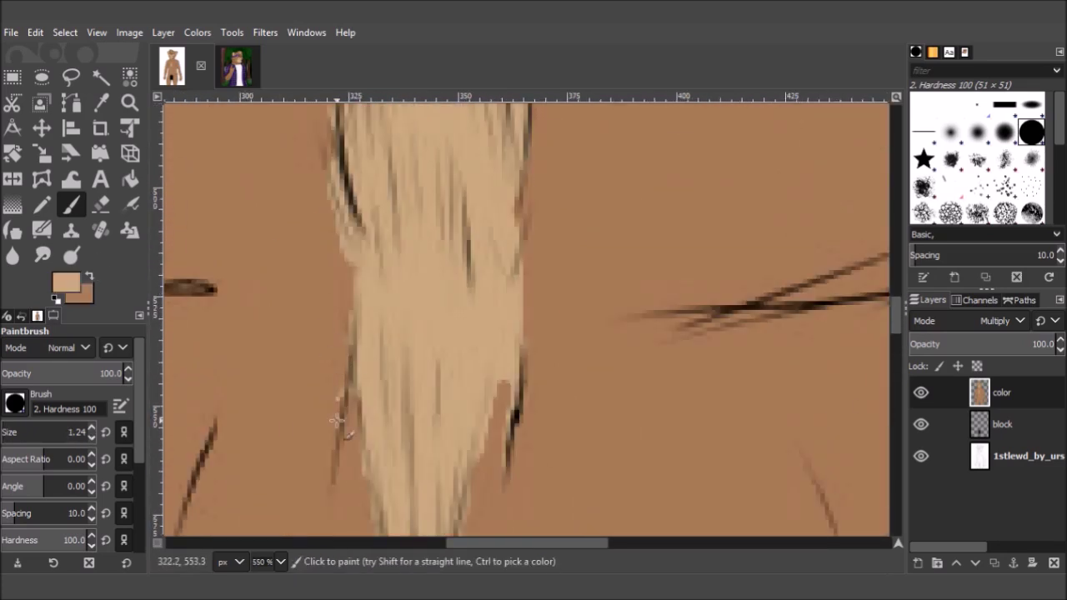
scroll(341, 375, down, 3)
Step: With brown and a slightly larger brush, trim the edges of the chest tuft
key(x)
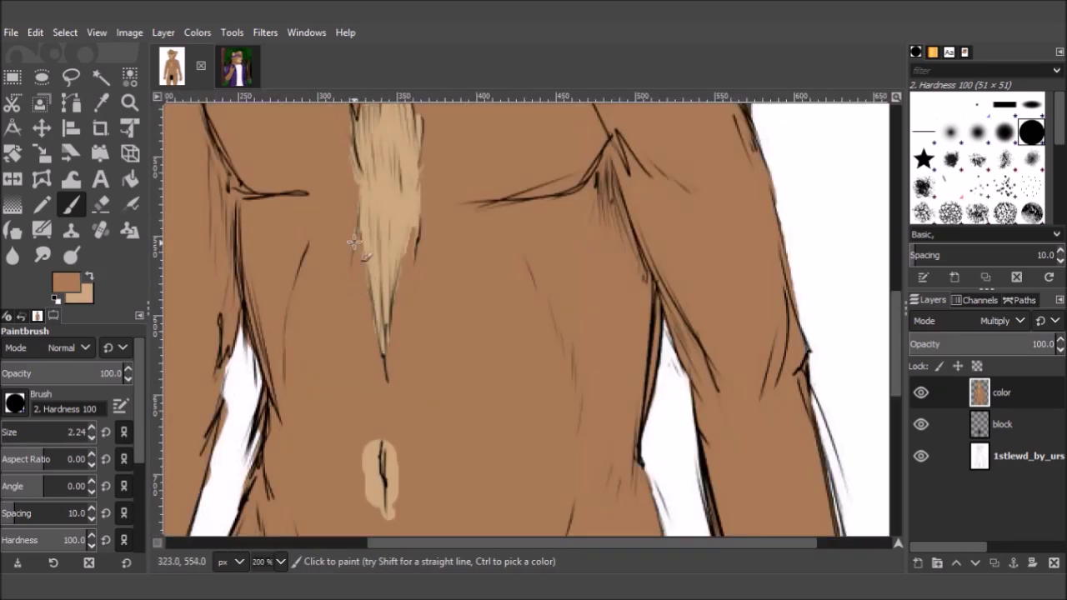
scroll(350, 267, down, 2)
scroll(384, 367, up, 2)
key(bracketright)
drag(380, 304, 379, 425)
drag(429, 304, 430, 451)
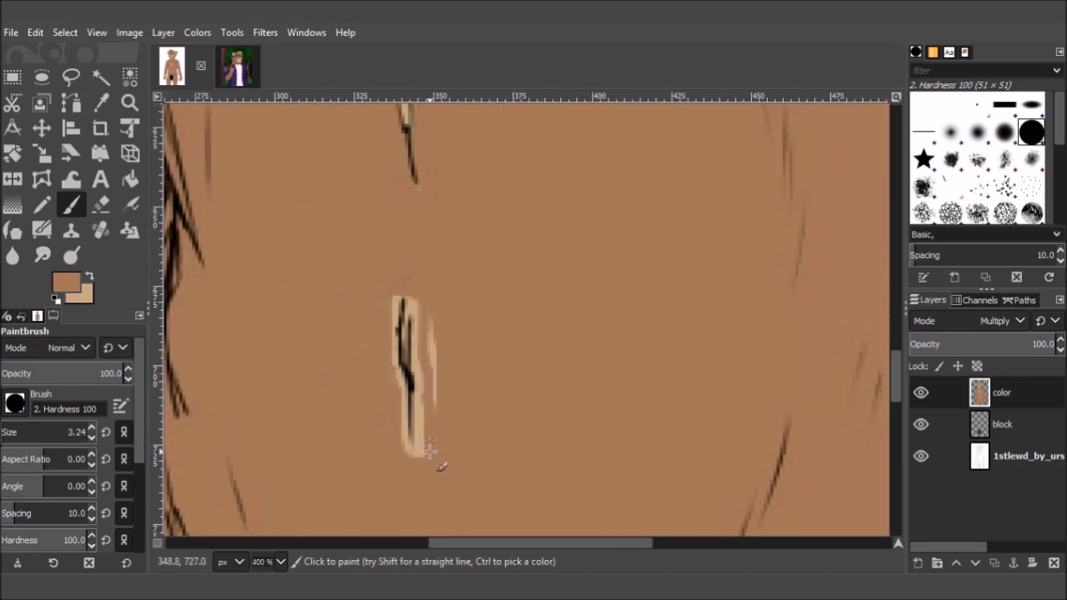
scroll(417, 305, down, 3)
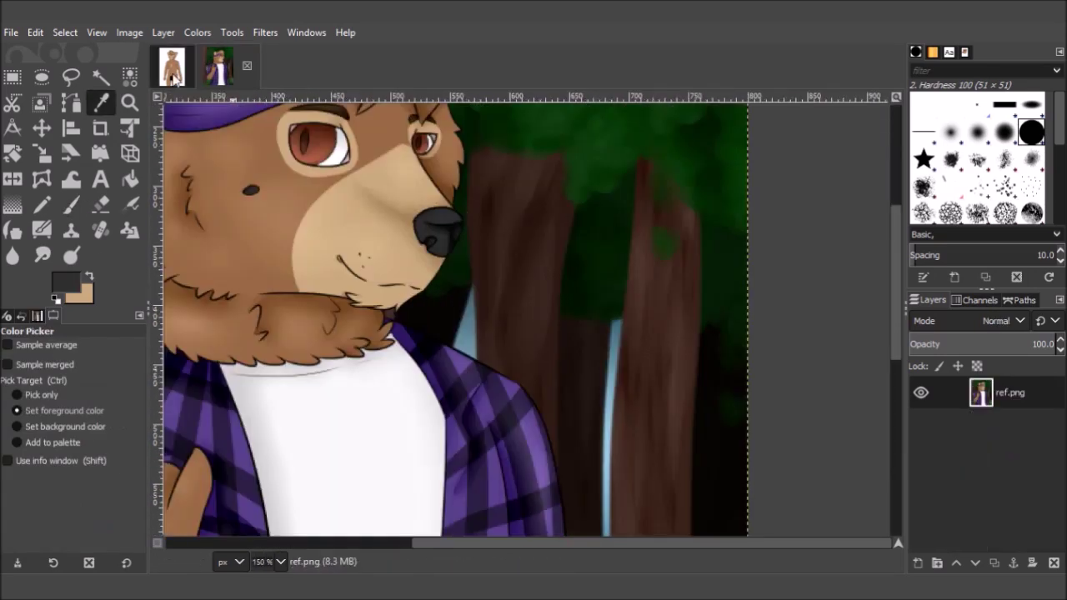
Step: Fill the nose black and paint red into both irises with a smaller brush
scroll(409, 313, up, 3)
drag(461, 313, 448, 353)
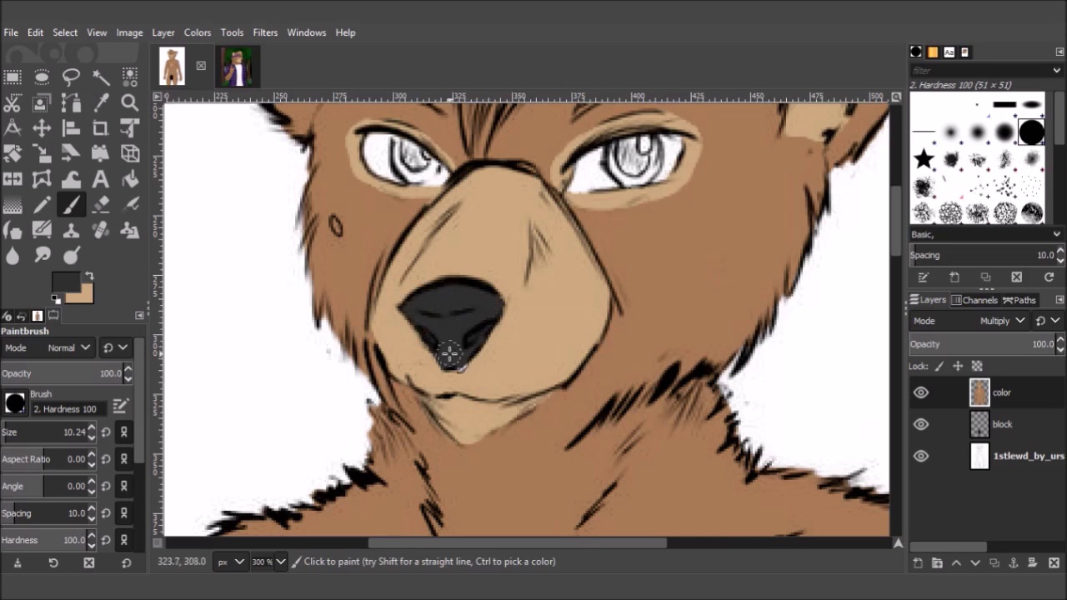
scroll(447, 353, down, 3)
scroll(500, 359, up, 3)
key(bracketleft)
key(bracketleft)
key(bracketleft)
mouse_move(440, 312)
mouse_down()
mouse_move(451, 342)
mouse_move(464, 329)
mouse_up()
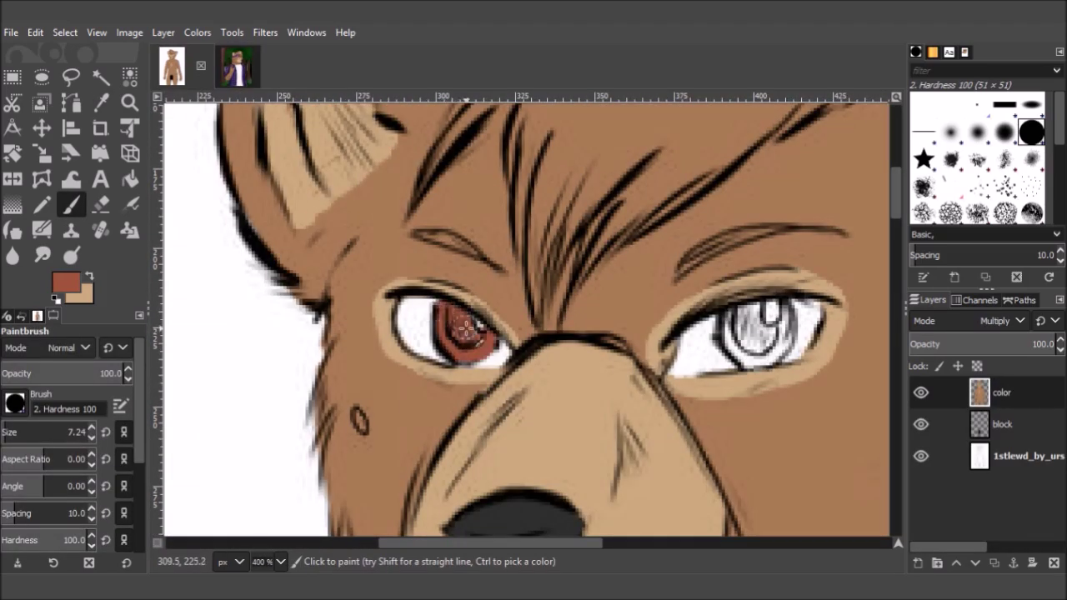
drag(738, 318, 777, 342)
Step: Save the drawing, then shrink the brush and ready a slightly larger eraser
key(ctrl+s)
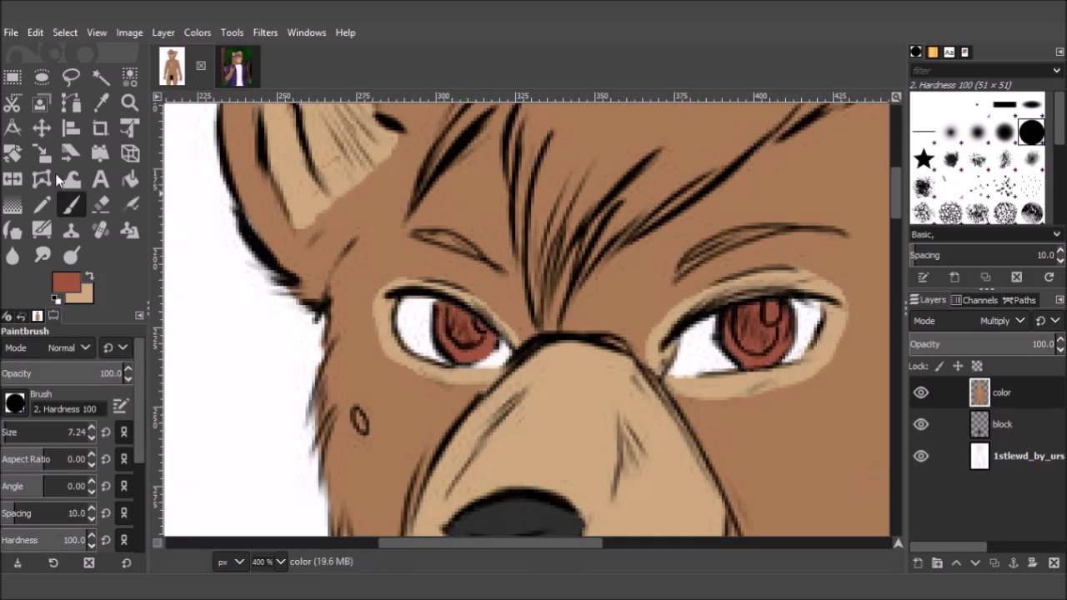
ctrl+scroll(410, 415, down, 1)
key(bracketleft)
key(bracketleft)
key(bracketleft)
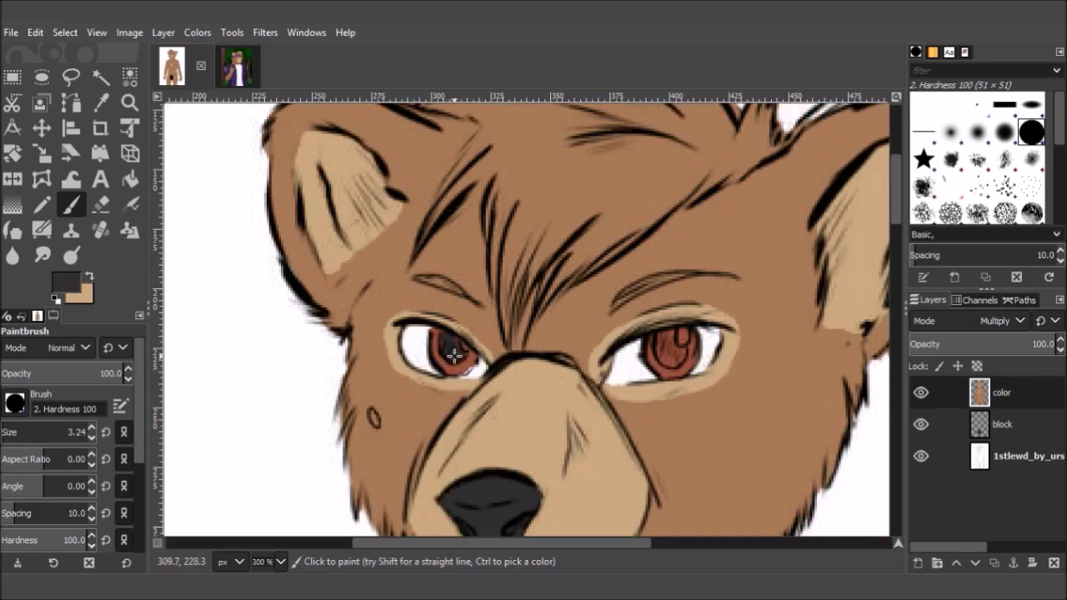
scroll(651, 351, up, 3)
key(ctrl+s)
scroll(262, 200, down, 5)
scroll(207, 427, up, 4)
scroll(375, 422, up, 2)
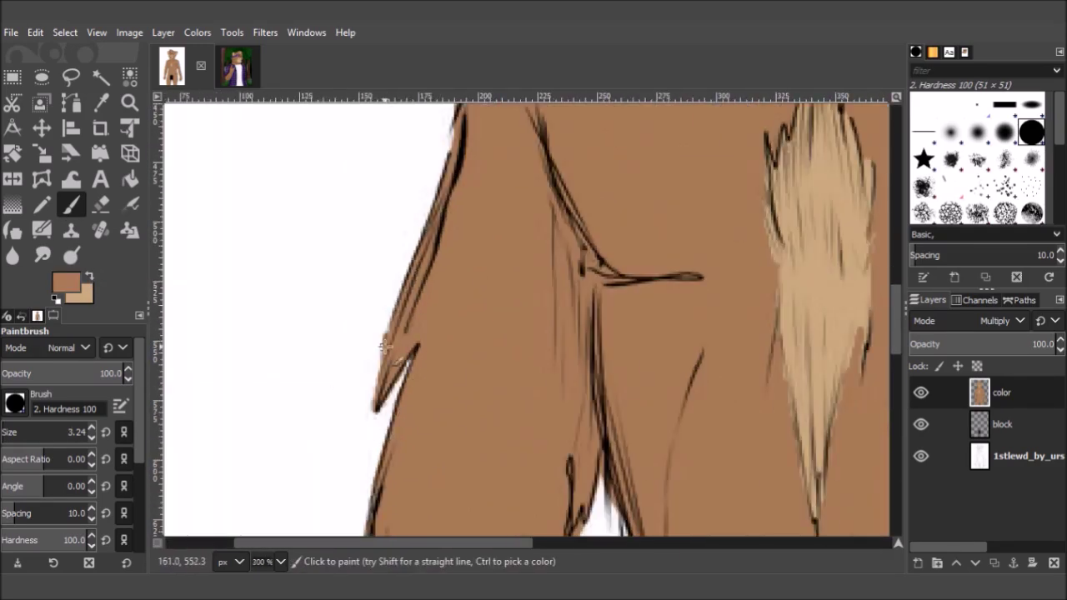
key(shift+e)
scroll(357, 422, down, 5)
ctrl+scroll(659, 352, up, 3)
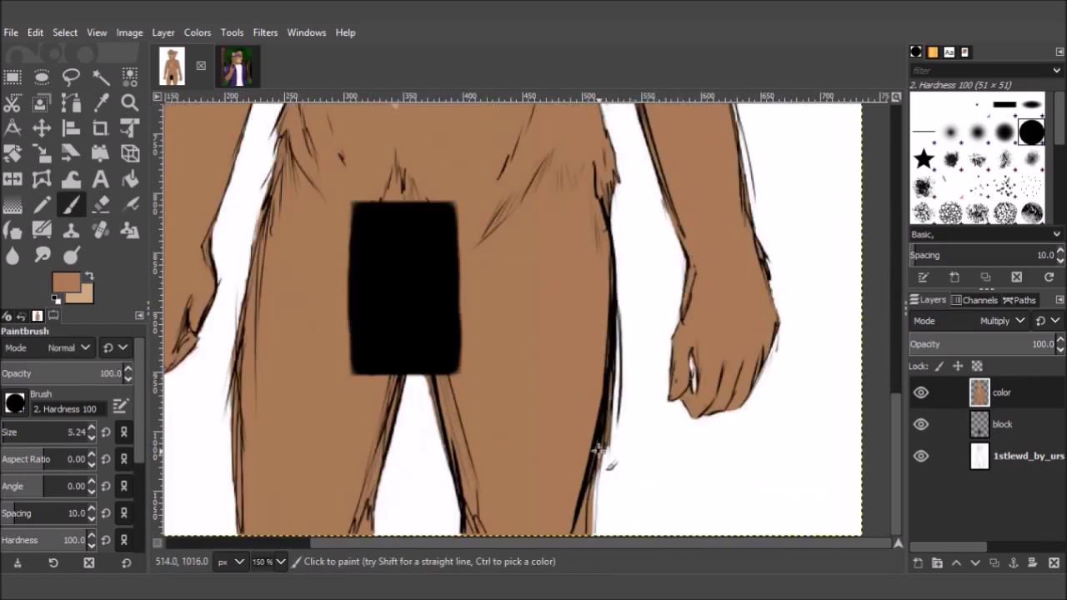
key(bracketright)
key(bracketright)
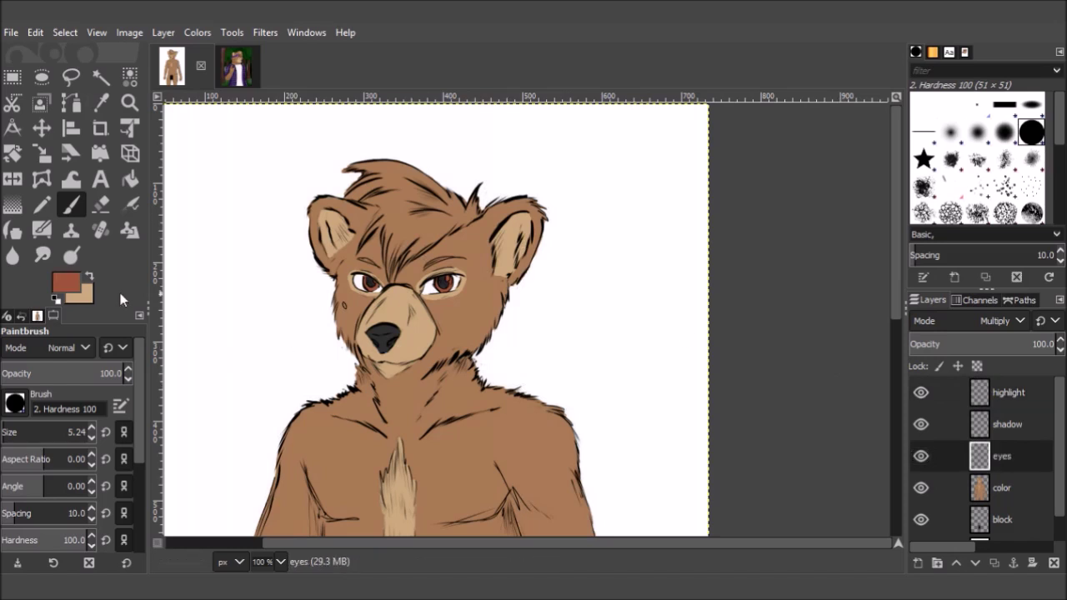
Step: Change the eyes layer's blend mode, add salmon highlights to the right iris, and save
key(Down)
key(Down)
key(Down)
key(Down)
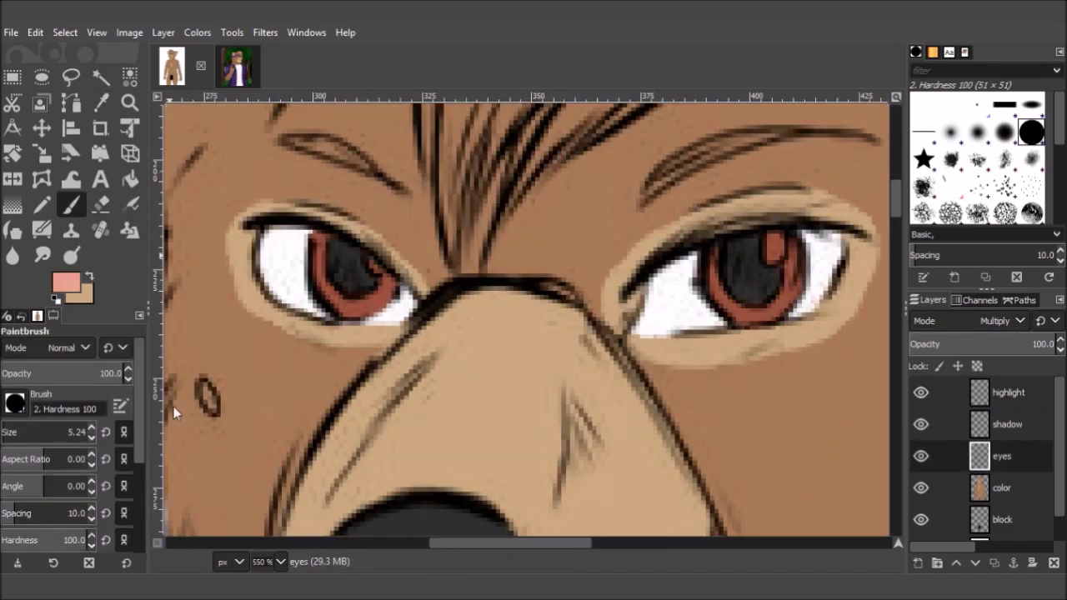
key(ctrl+z)
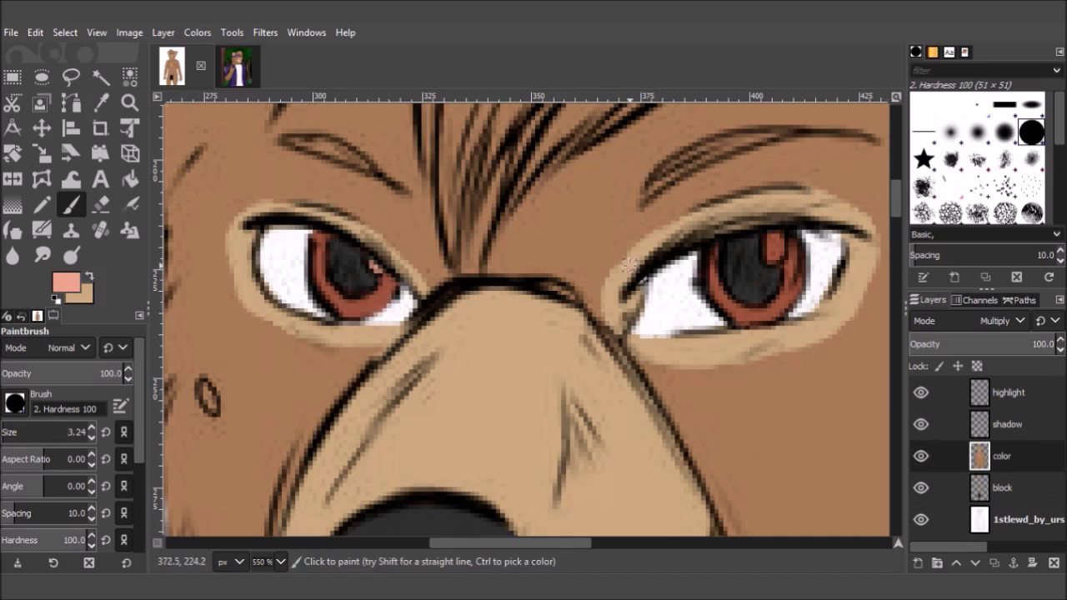
drag(773, 237, 775, 256)
drag(754, 317, 769, 312)
scroll(788, 372, down, 4)
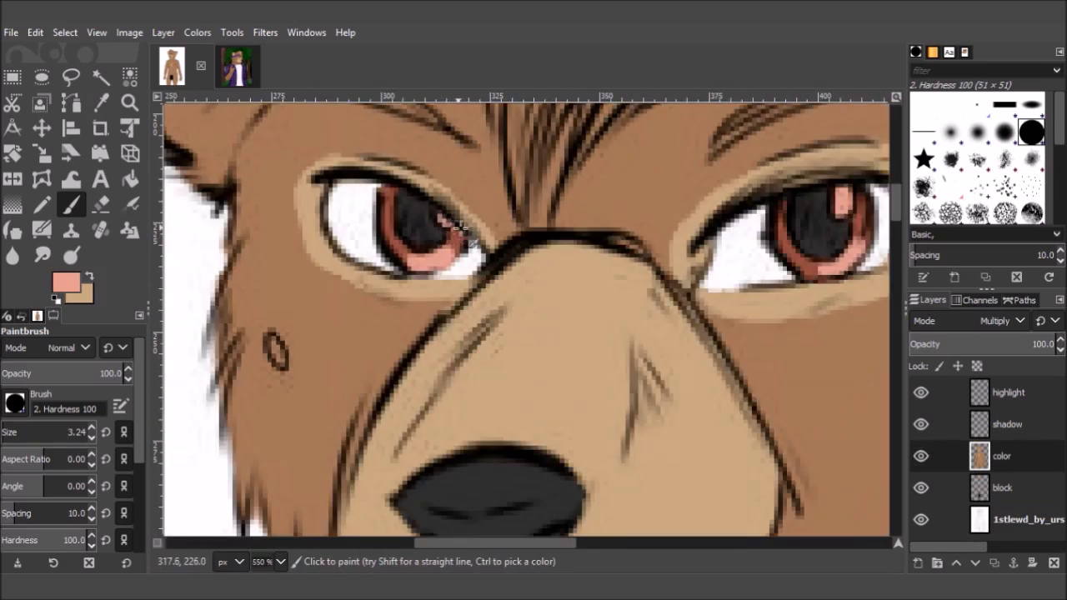
scroll(788, 372, down, 4)
key(ctrl+s)
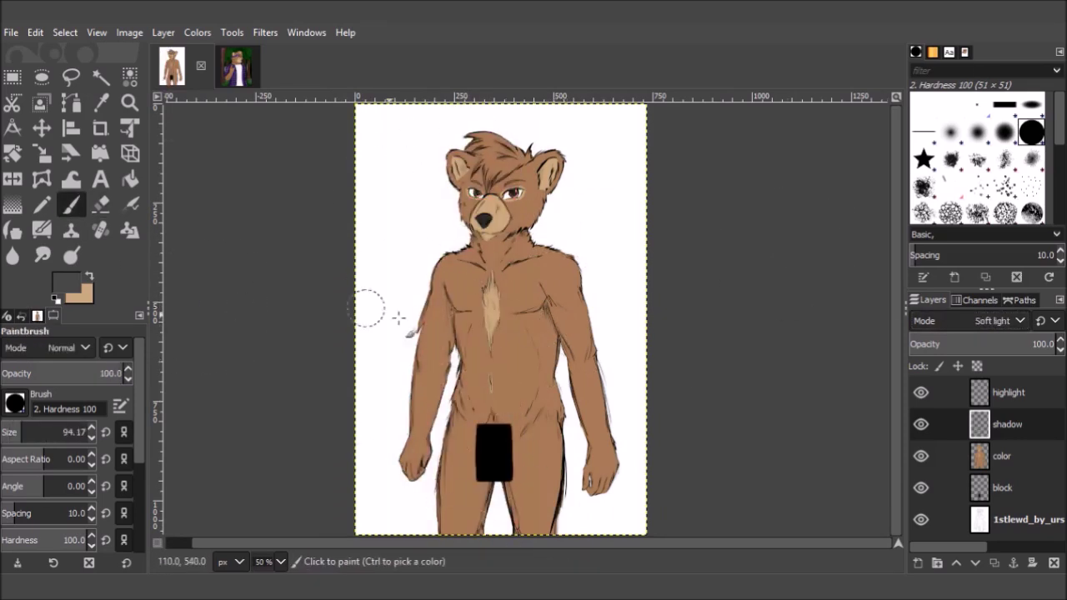
Step: Undo the torso highlight strip, swap the colours and resize the brush for broad shading
key(ctrl+z)
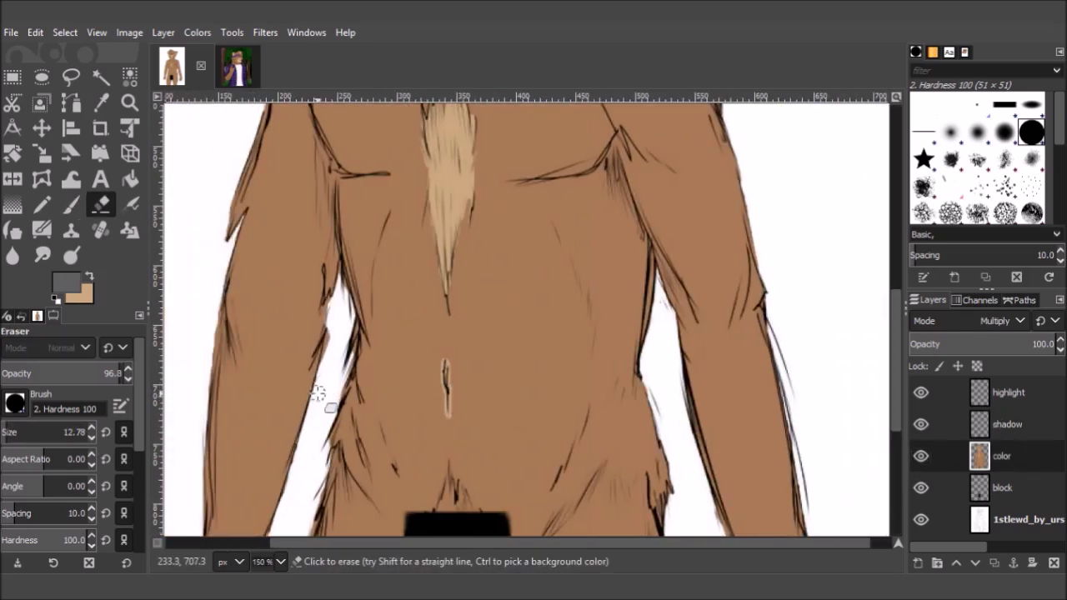
click(91, 277)
key(bracketleft)
key(bracketleft)
key(bracketleft)
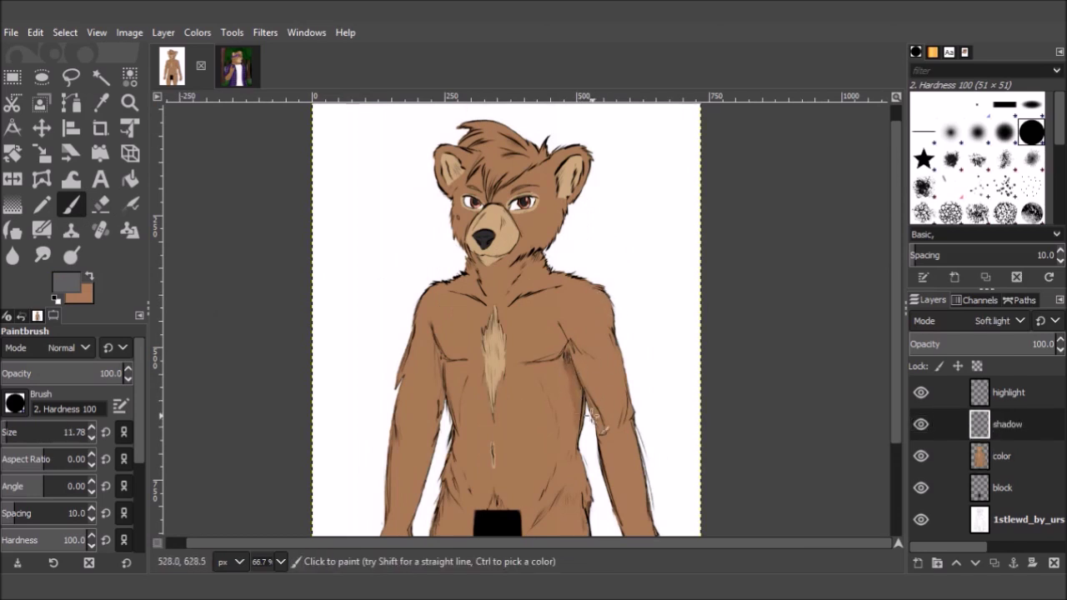
scroll(494, 473, down, 1)
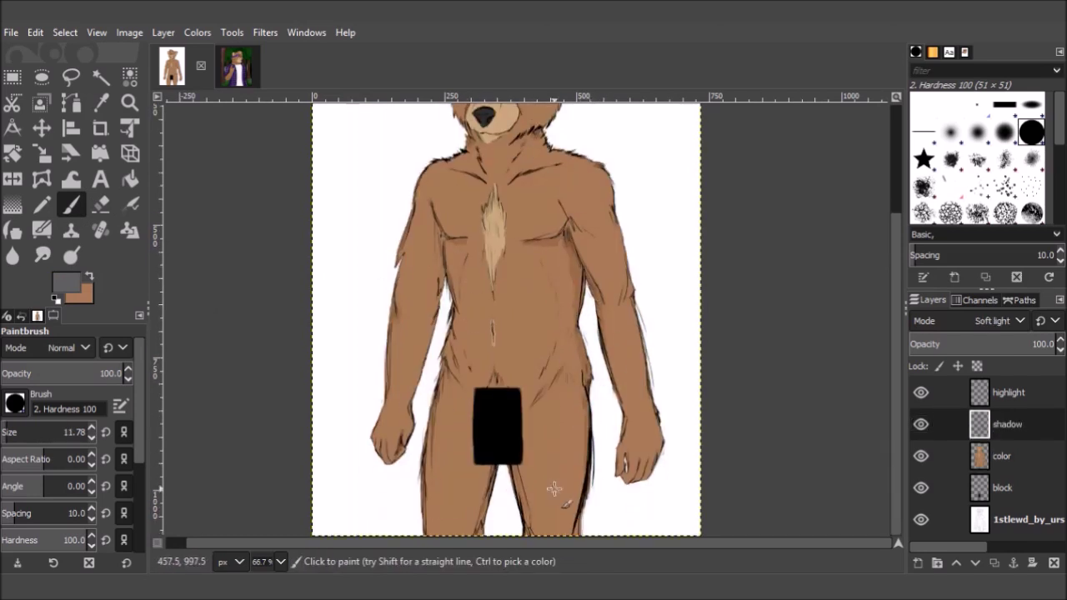
key(bracketright)
key(bracketright)
key(bracketright)
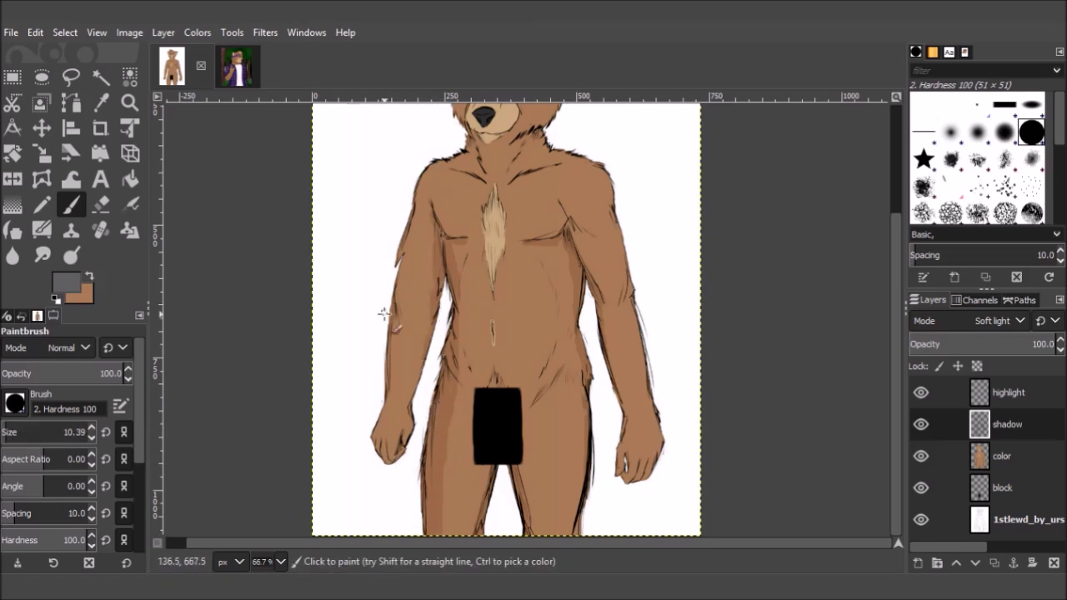
key(shift+e)
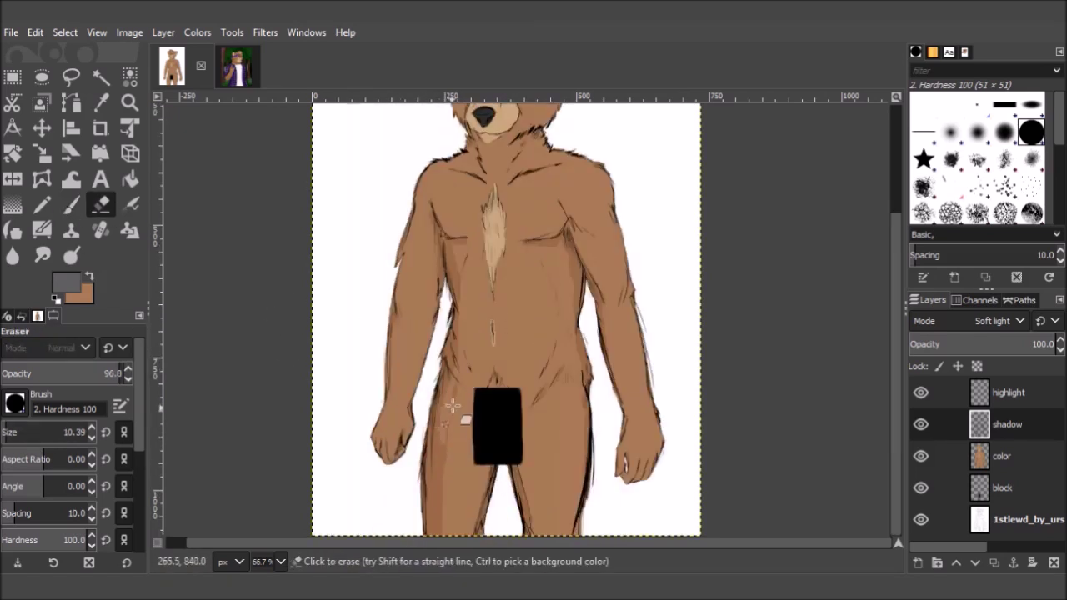
key(p)
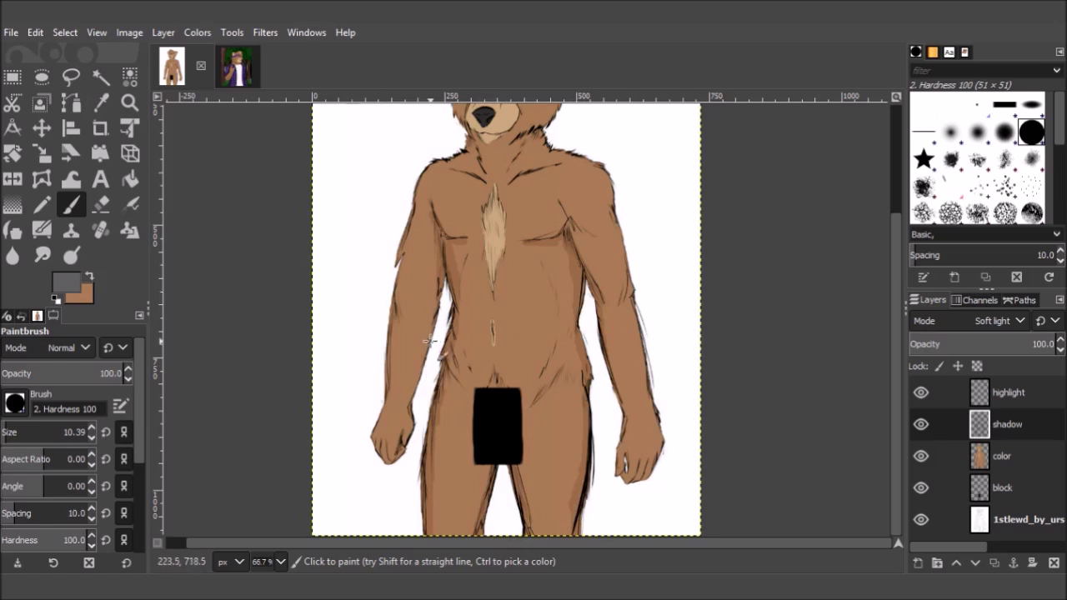
Step: Paint dark soft-light shadow strokes along the outer edges of the left and right arms
drag(402, 271, 385, 442)
drag(611, 175, 671, 450)
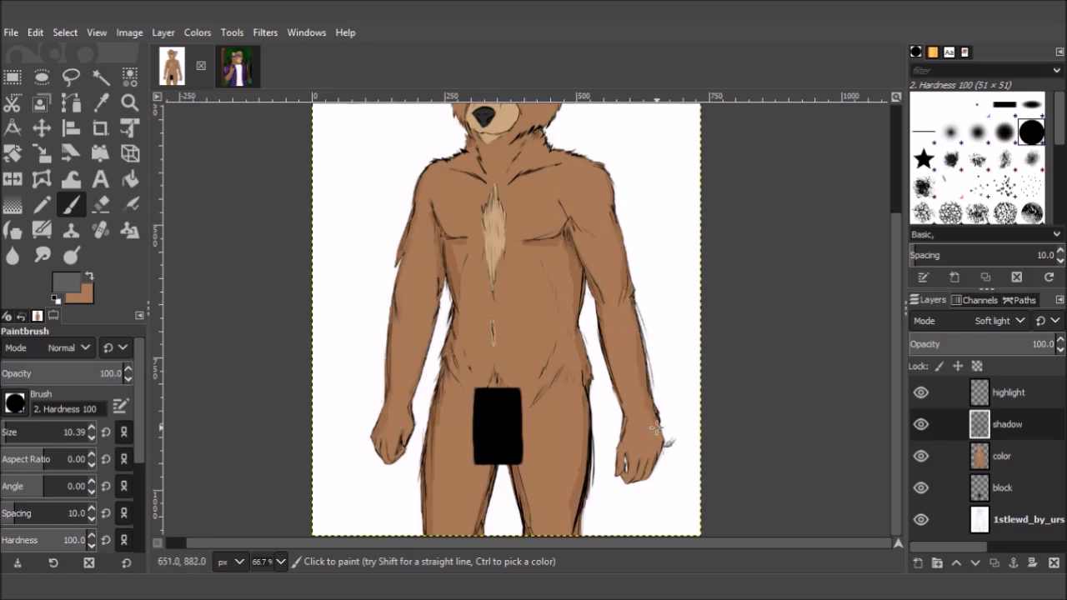
scroll(385, 462, up, 3)
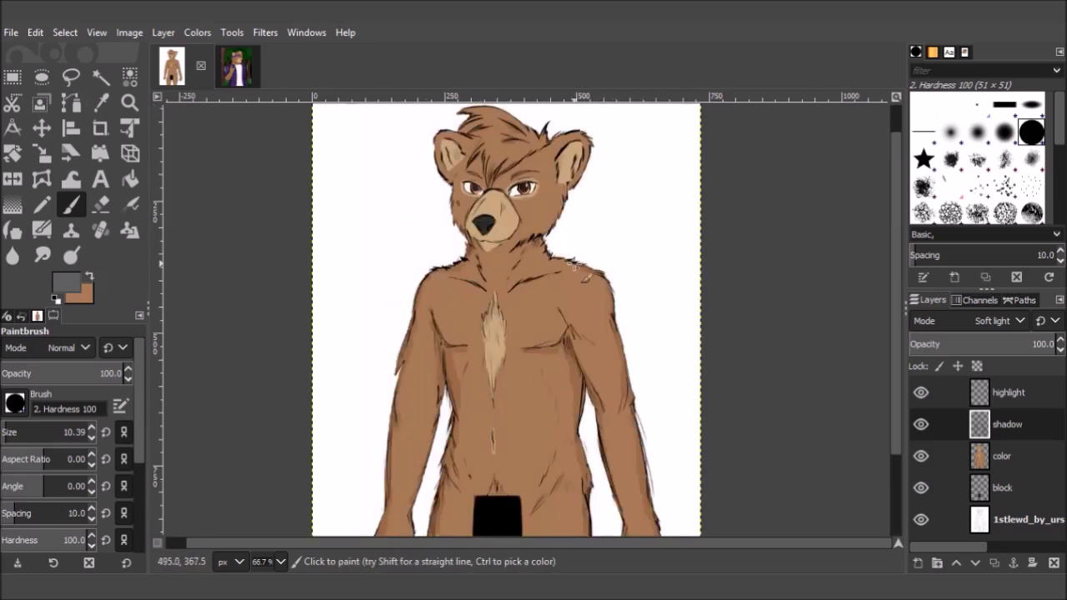
scroll(482, 249, up, 1)
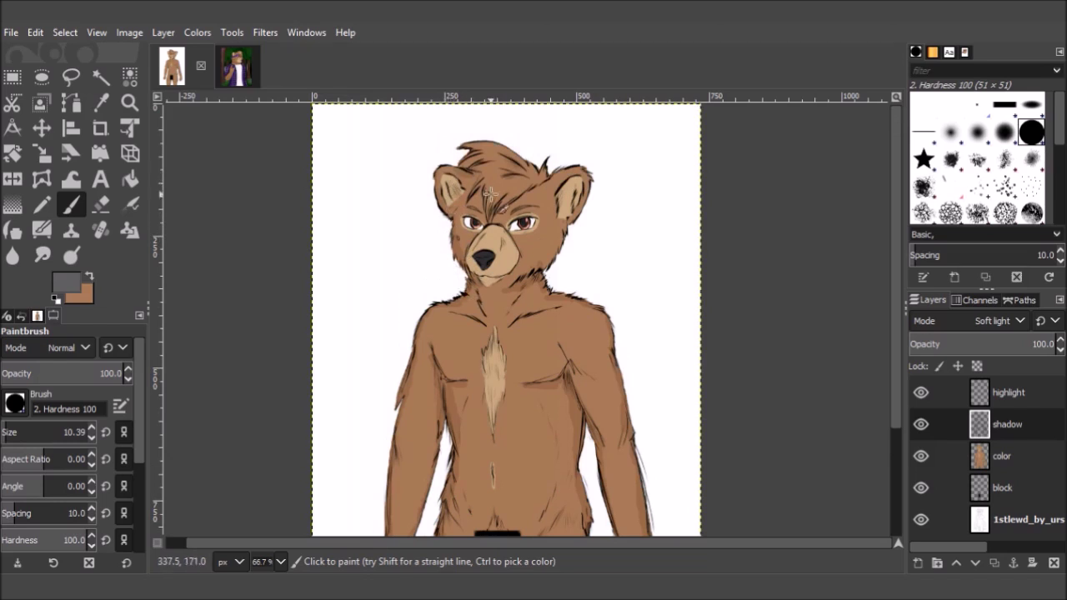
ctrl+scroll(505, 267, up, 1)
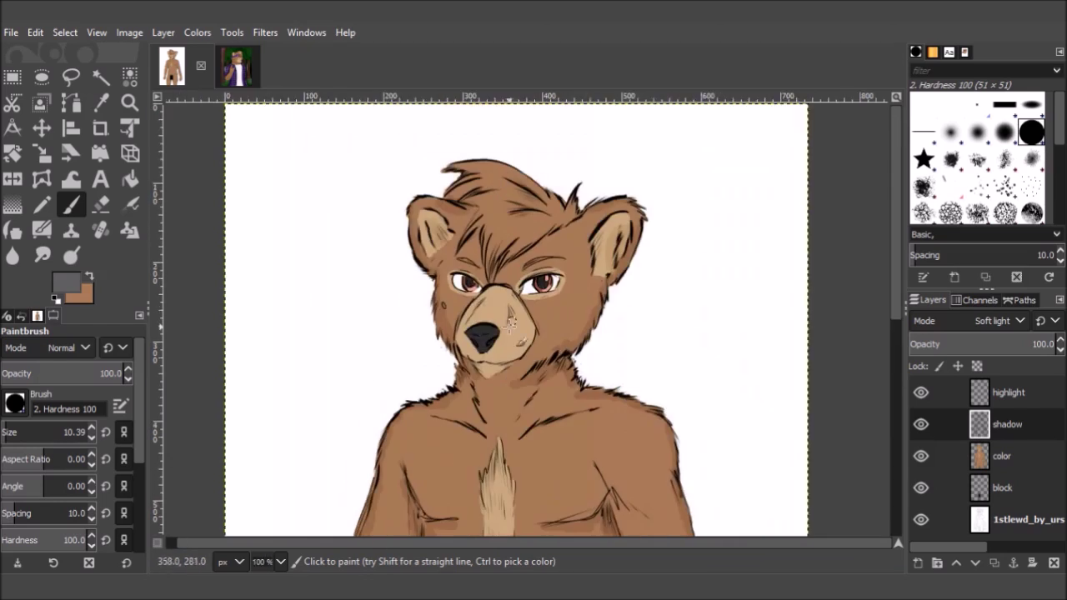
scroll(541, 349, down, 3)
scroll(541, 349, up, 3)
scroll(89, 438, down, 3)
scroll(89, 439, down, 1)
ctrl+scroll(527, 277, up, 2)
scroll(527, 277, up, 3)
scroll(527, 277, down, 3)
scroll(527, 277, up, 3)
scroll(717, 274, down, 3)
key(bracketleft)
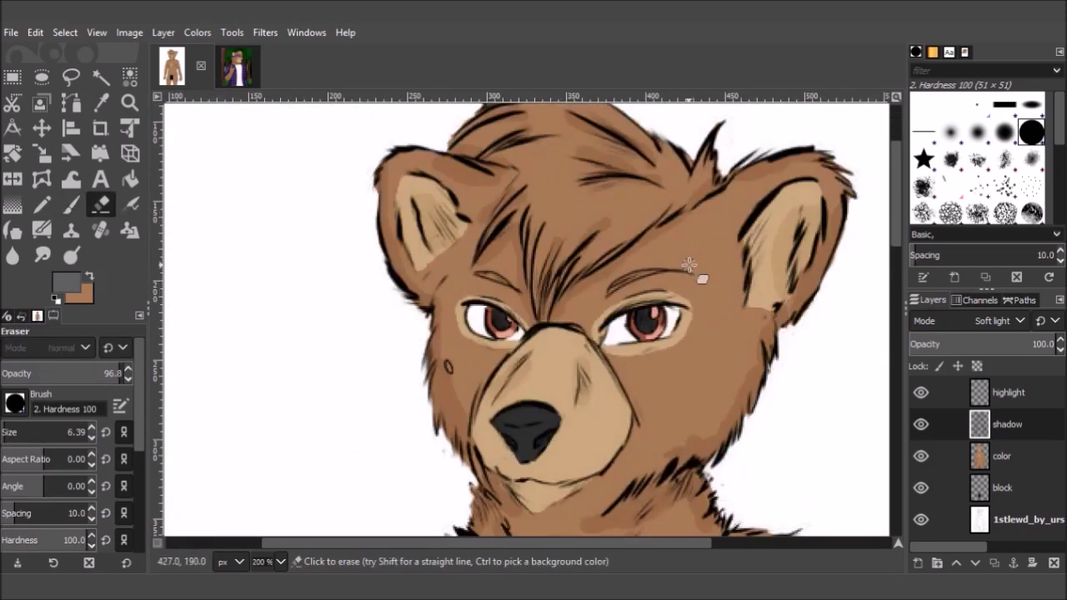
Step: Dab fine shadow onto the left iris with a smaller brush
key(bracketleft)
ctrl+scroll(451, 330, up, 1)
click(501, 348)
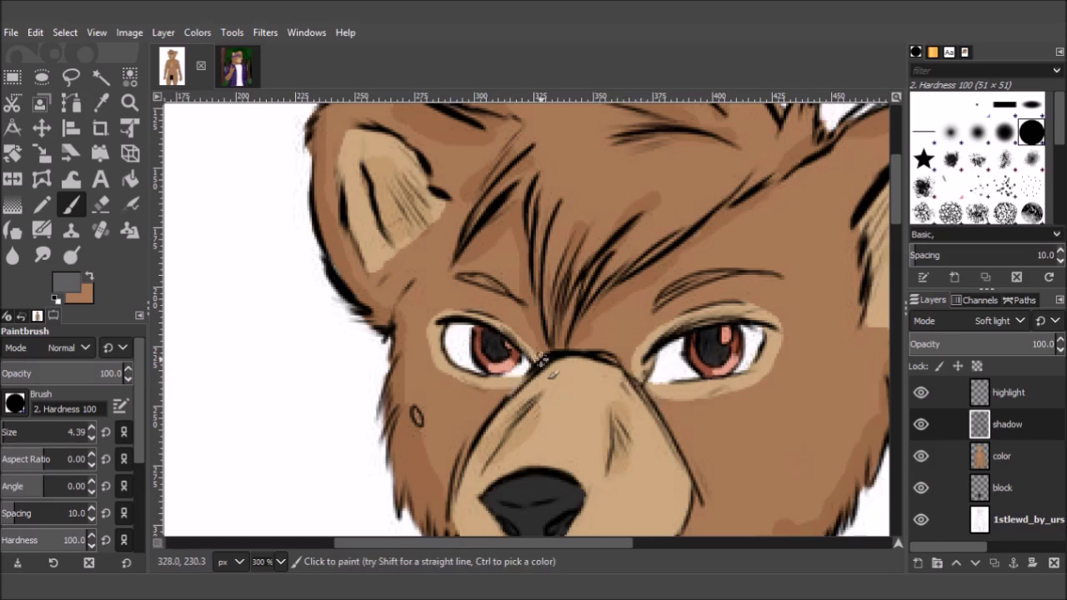
scroll(540, 360, up, 3)
scroll(534, 334, down, 8)
scroll(89, 432, down, 3)
scroll(528, 305, down, 3)
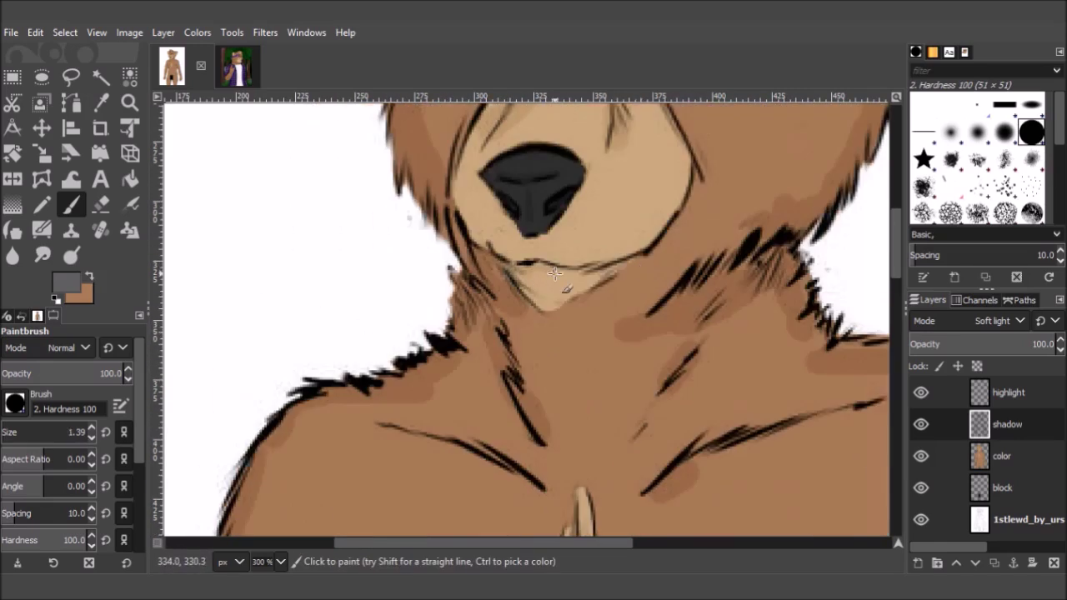
key(shift+ctrl+j)
key(2)
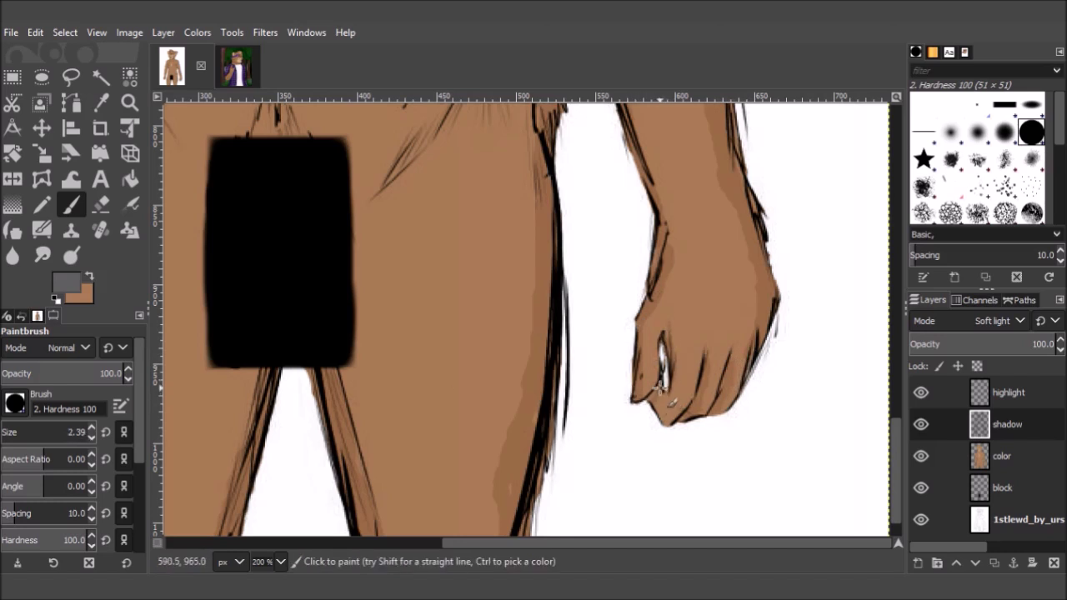
Step: Paint and trim shadow strokes around the hip, hand and neck
scroll(668, 369, up, 3)
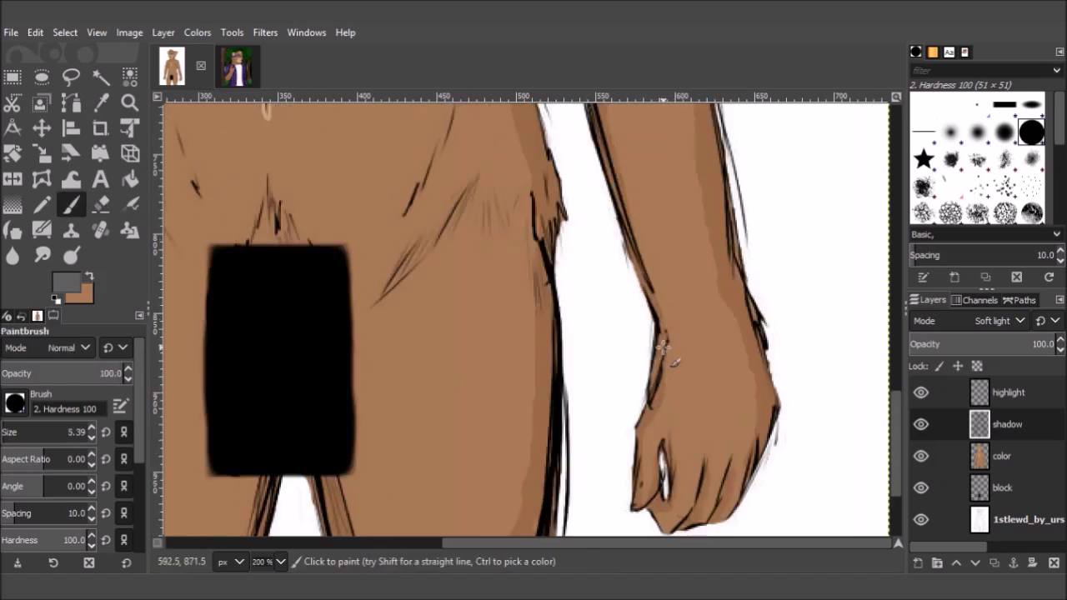
scroll(689, 322, up, 3)
key(shift+e)
scroll(671, 267, up, 3)
key(p)
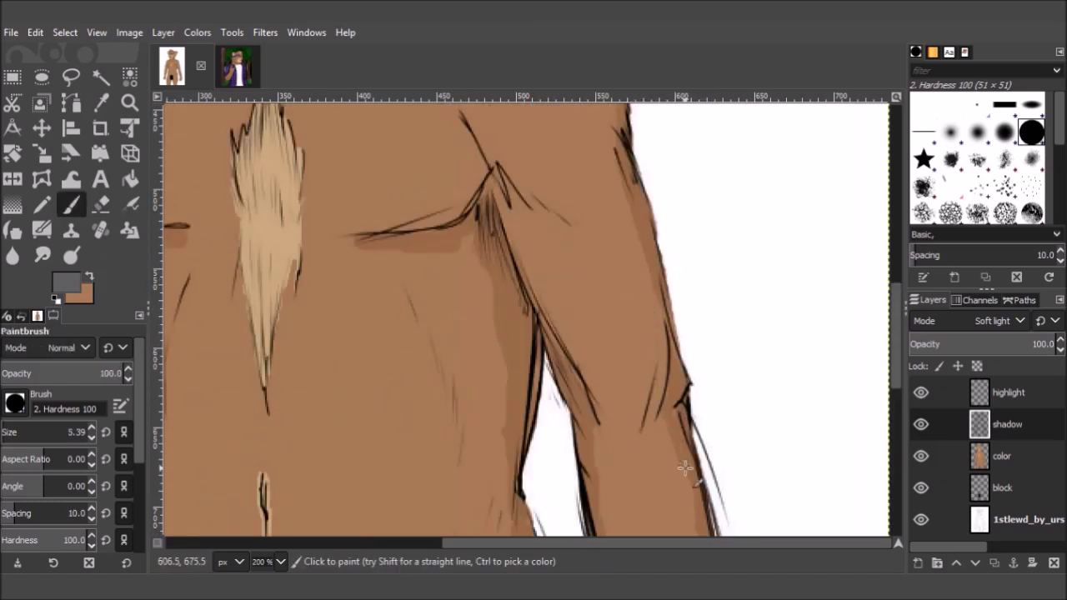
scroll(543, 317, up, 2)
key(shift+e)
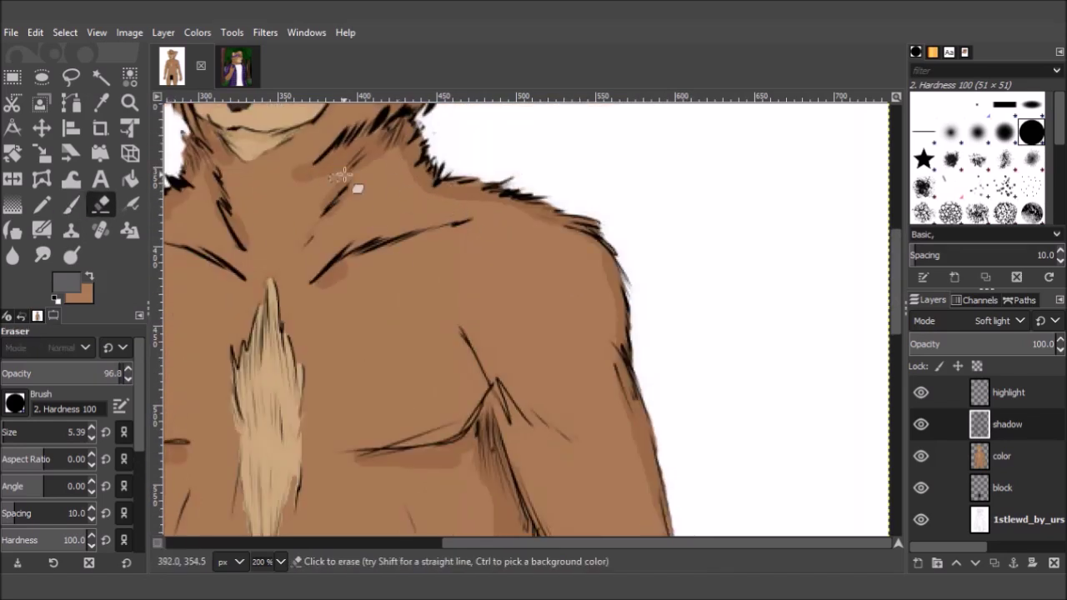
key(minus)
key(minus)
key(minus)
key(plus)
key(plus)
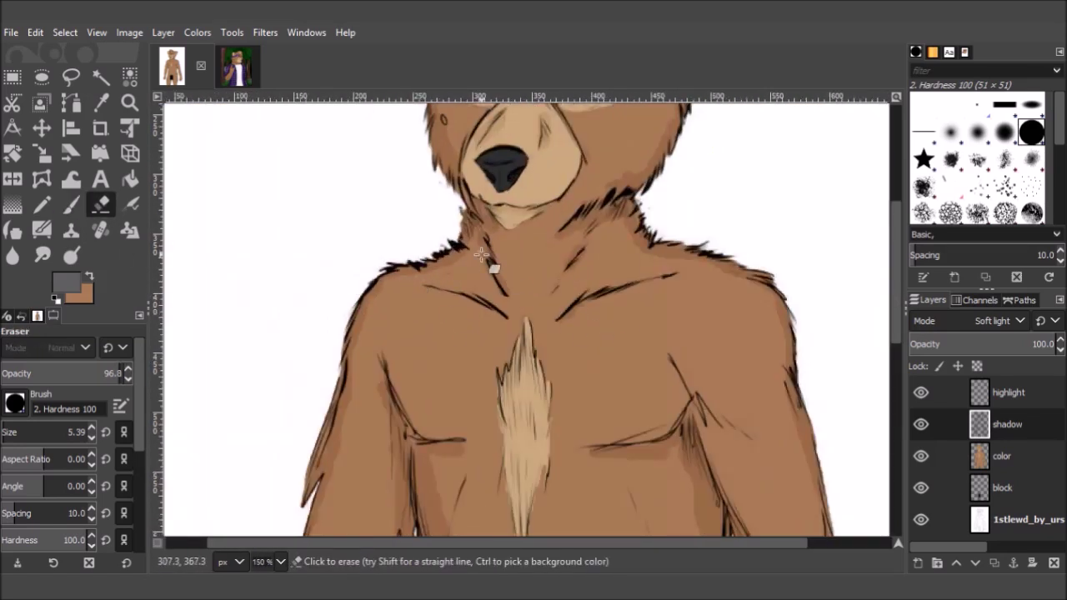
scroll(526, 308, down, 3)
scroll(341, 393, down, 1)
scroll(205, 281, down, 1)
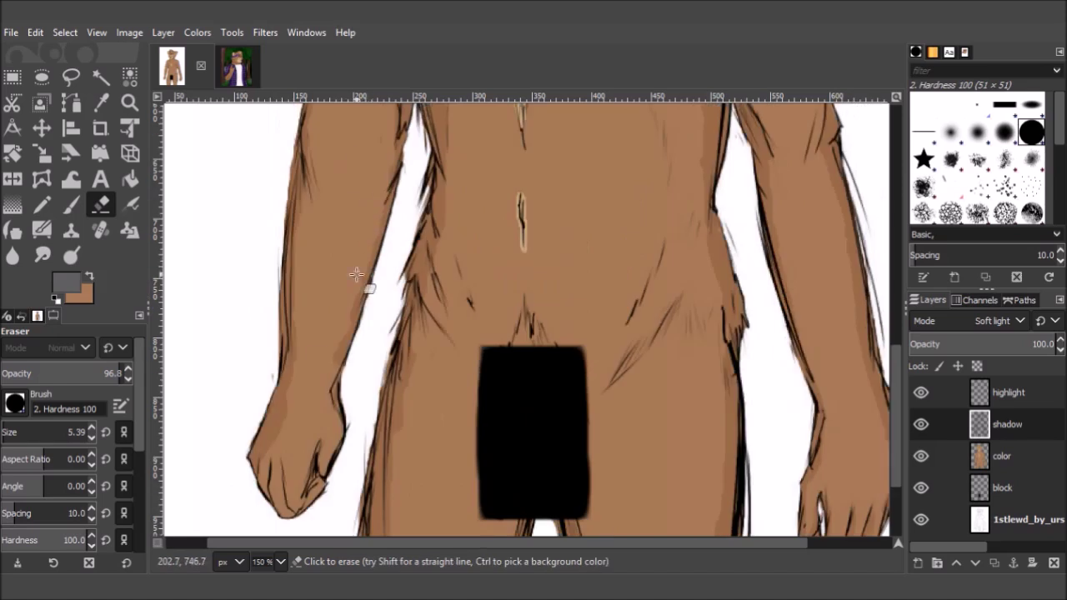
Step: Shade the fist and erase its stray shadow strokes
key(p)
key(plus)
scroll(308, 269, down, 3)
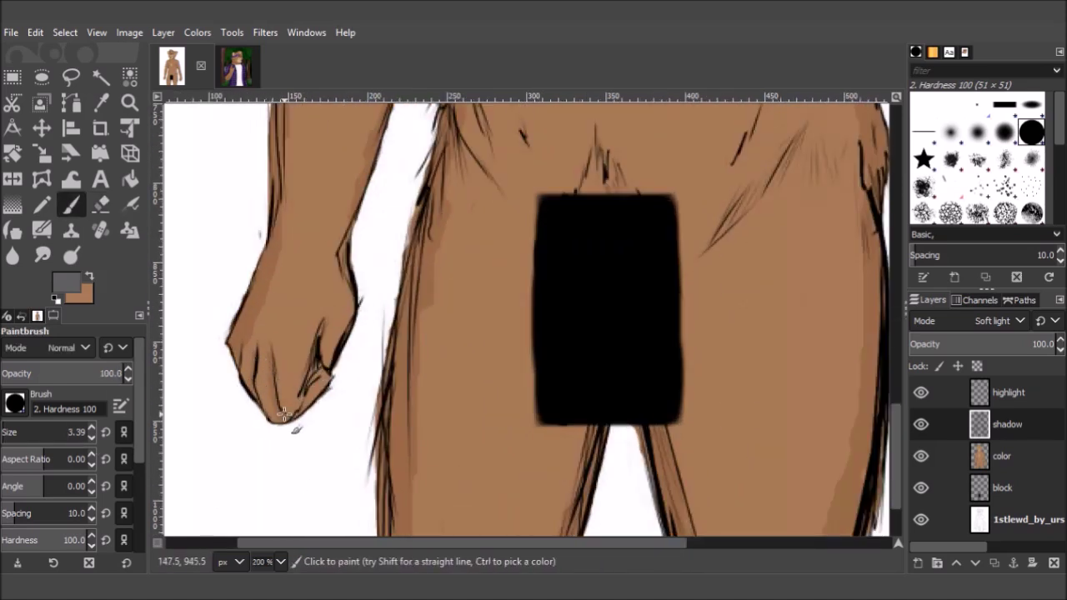
scroll(370, 317, up, 3)
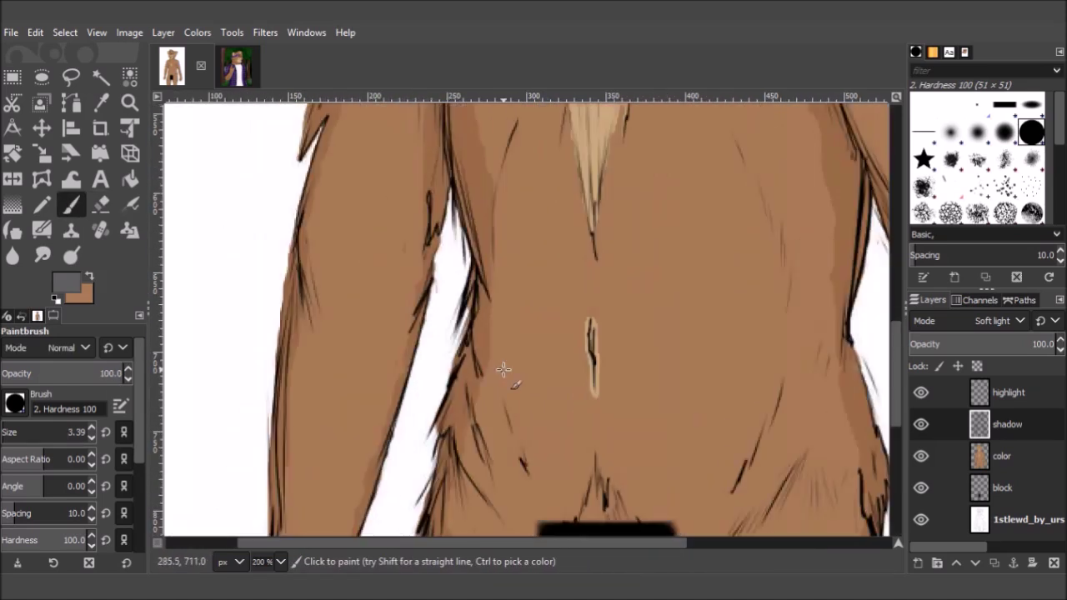
scroll(432, 322, up, 3)
key(shift+e)
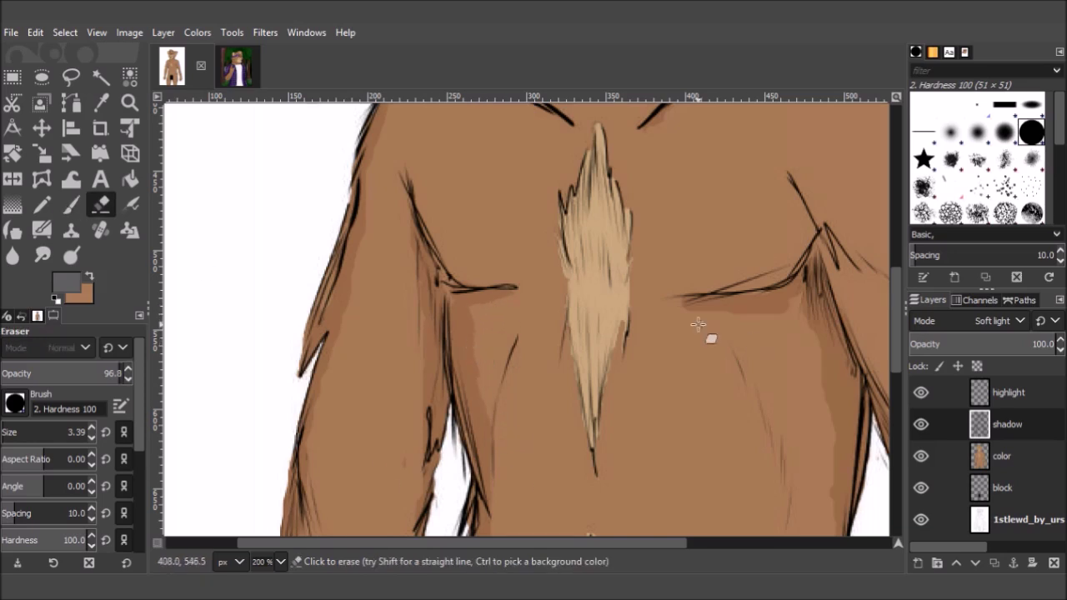
Step: Paint and trim shadows under the pecs, along the belly line and torso sides
key(1)
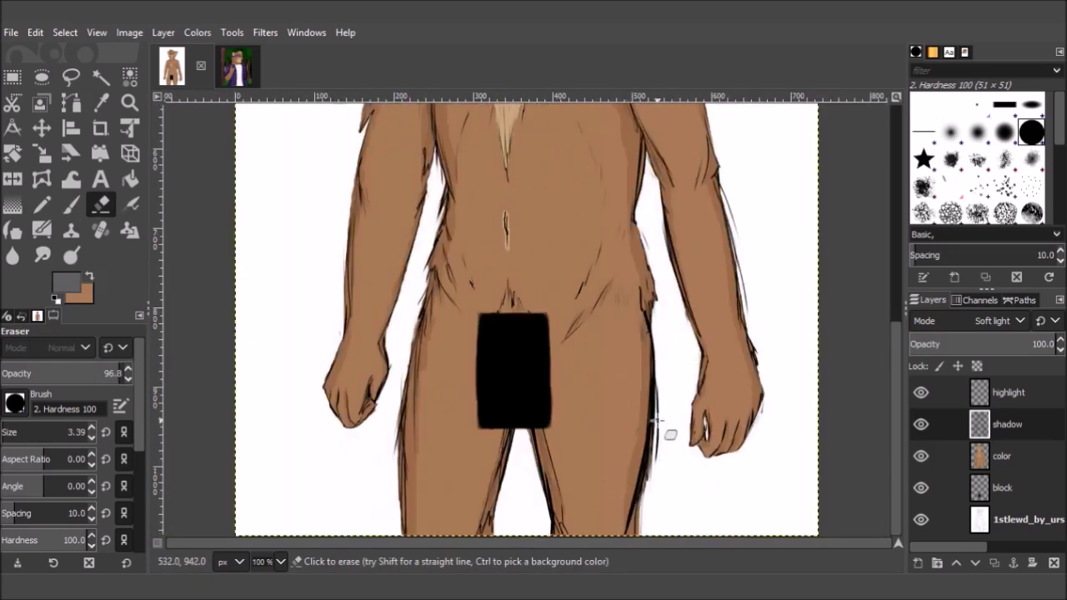
key(2)
scroll(672, 375, down, 2)
key(p)
scroll(512, 358, up, 6)
scroll(395, 357, down, 2)
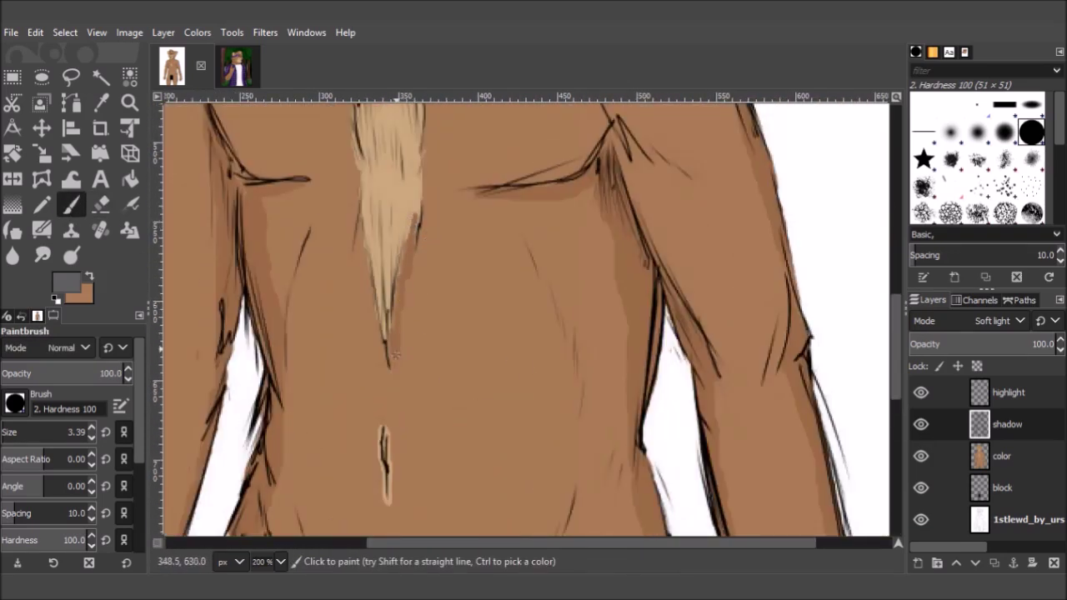
scroll(395, 356, up, 2)
scroll(405, 401, down, 4)
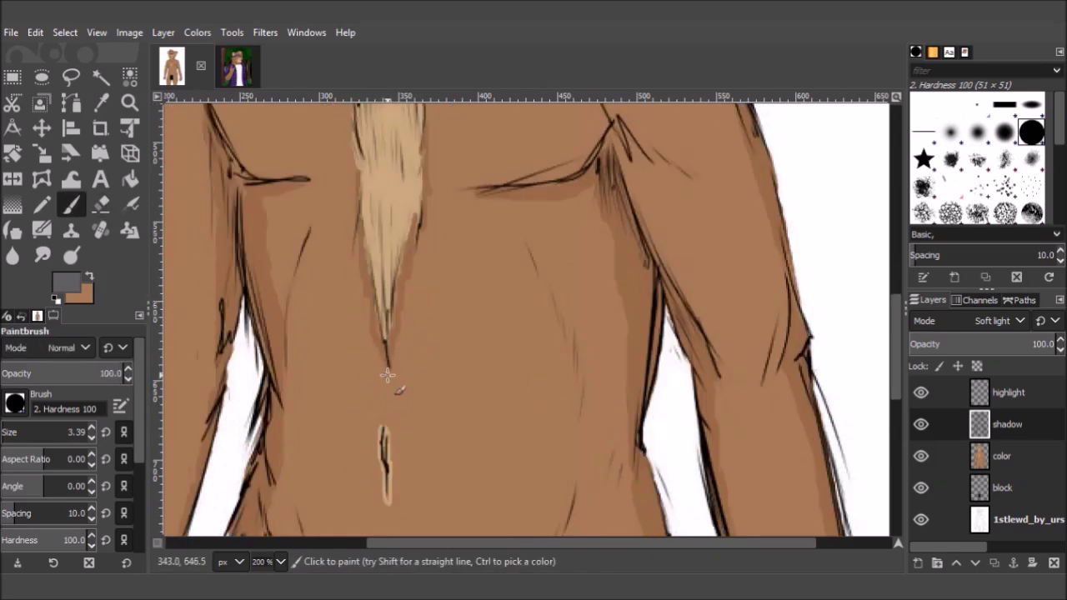
scroll(308, 322, up, 8)
key(shift+e)
scroll(334, 325, up, 4)
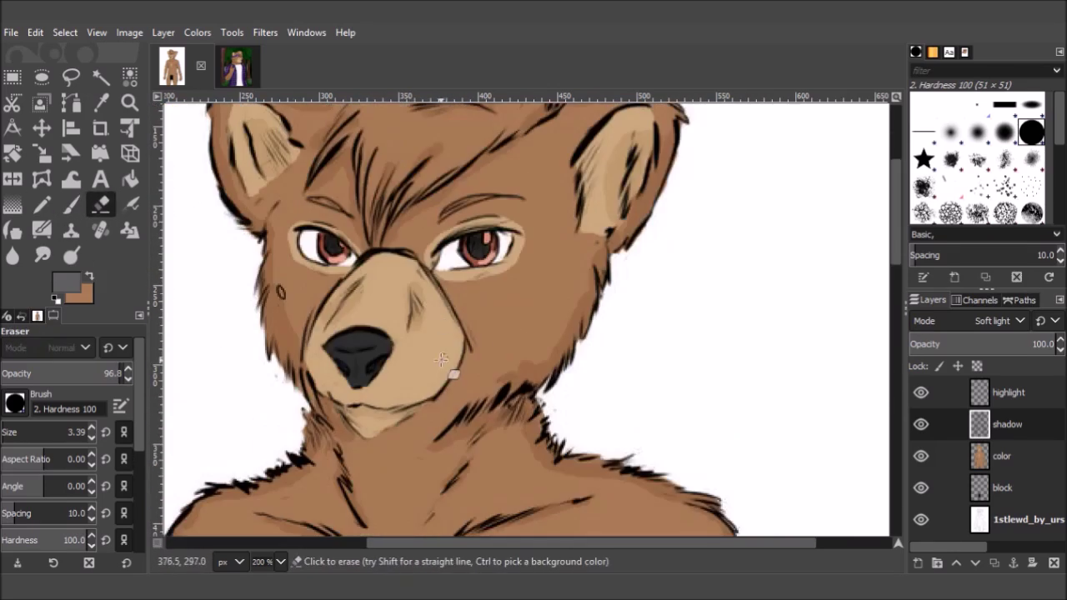
scroll(401, 292, up, 2)
Step: Blur the shadow edges around the bear's head and ears with Blur/Sharpen
key(minus)
key(minus)
key(minus)
key(shift+u)
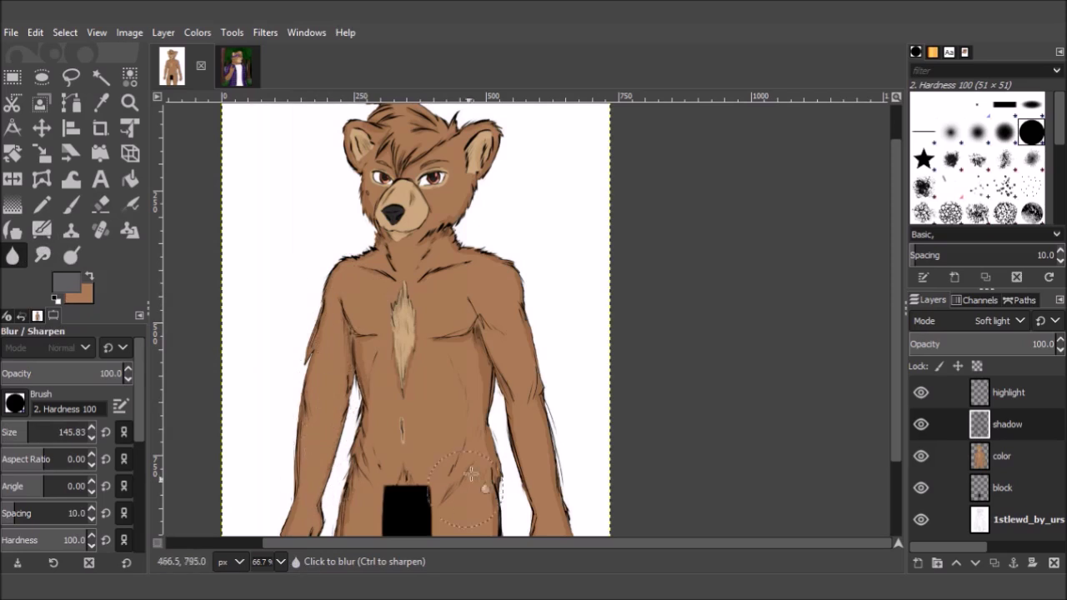
scroll(500, 461, down, 3)
scroll(357, 179, up, 4)
scroll(357, 250, down, 3)
key(plus)
key(plus)
scroll(500, 317, up, 5)
Step: Paint cheek shadow touch-ups and blur their edges down toward the chest
key(p)
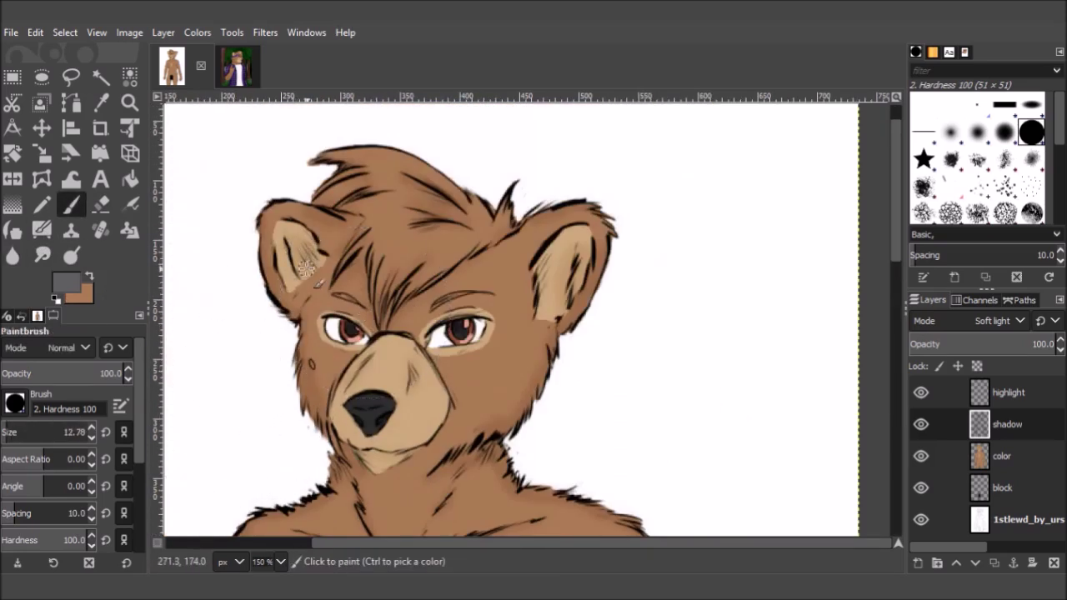
scroll(552, 276, up, 2)
scroll(552, 276, down, 2)
key(shift+u)
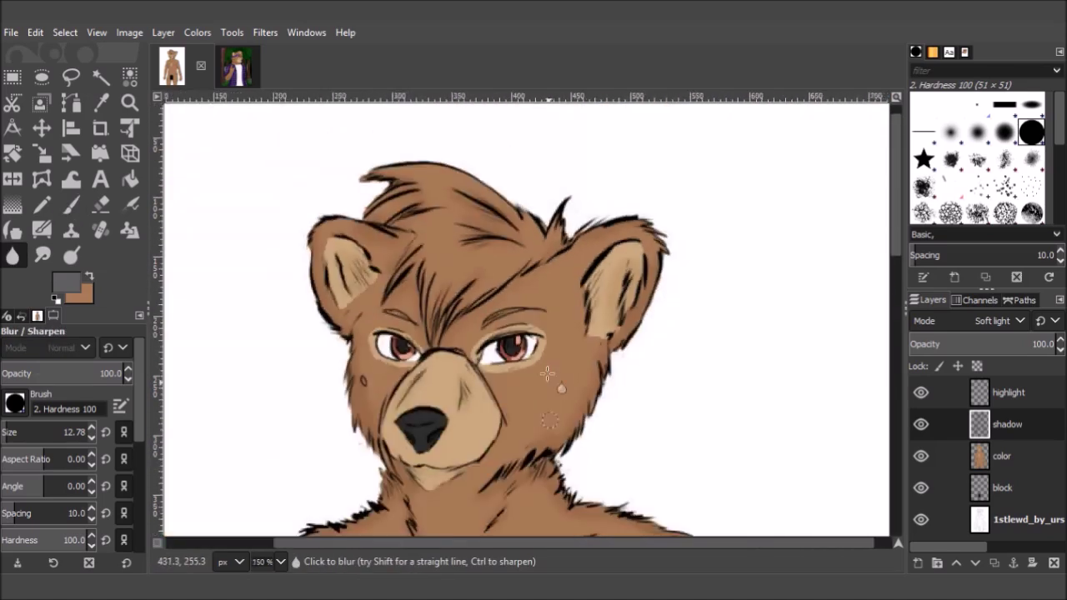
scroll(500, 334, down, 1)
key(plus)
key(plus)
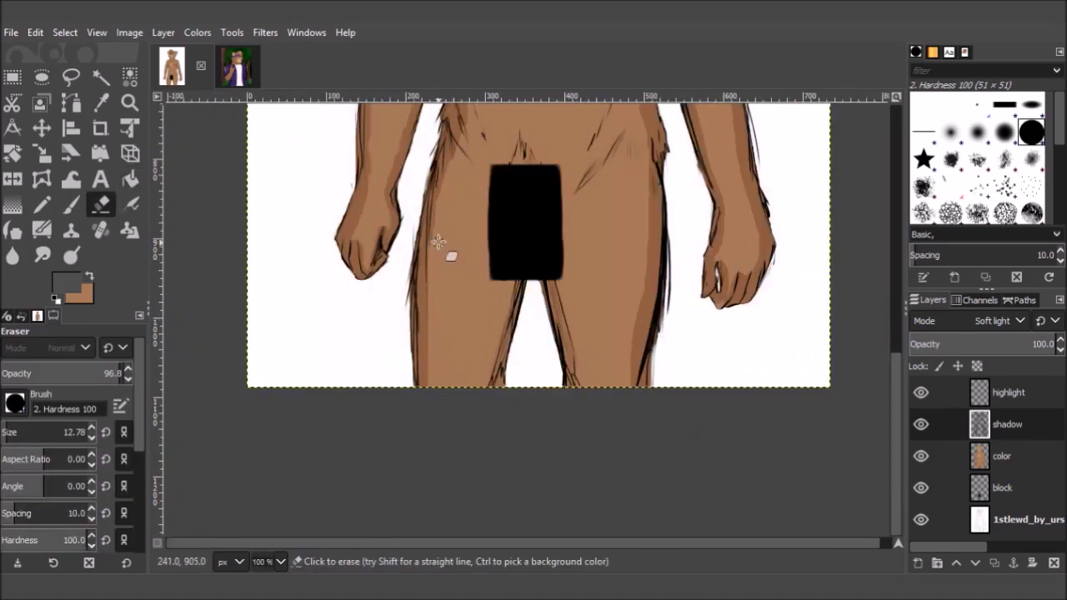
key(shift+b)
key(p)
scroll(571, 384, up, 5)
Step: Erase excess shadow shading around the bear's face and chest
key(shift+e)
scroll(461, 233, up, 2)
scroll(584, 286, down, 3)
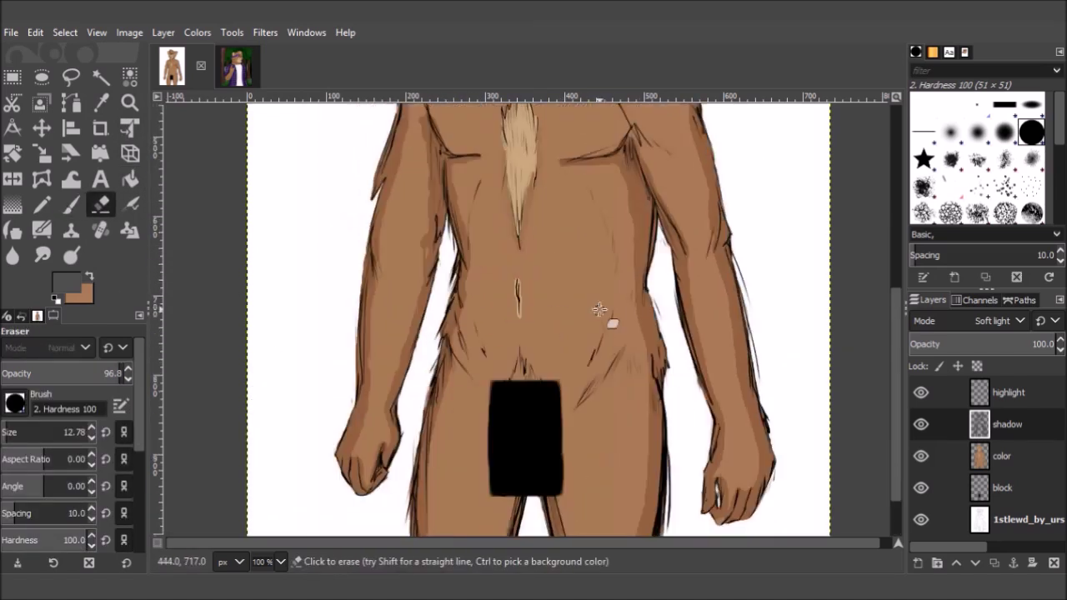
scroll(631, 234, down, 2)
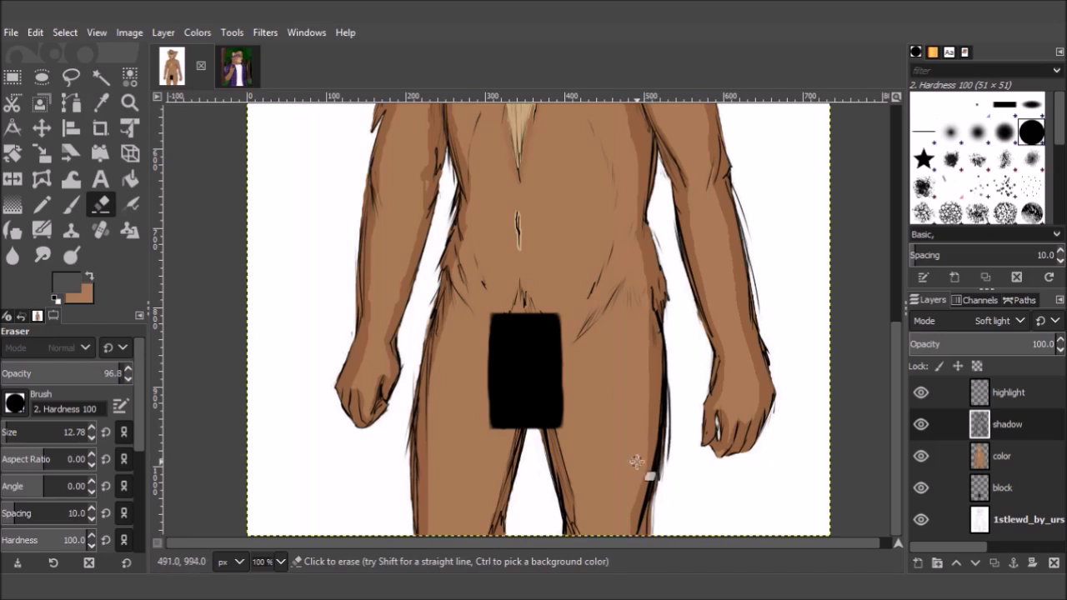
scroll(683, 367, up, 6)
scroll(586, 204, down, 3)
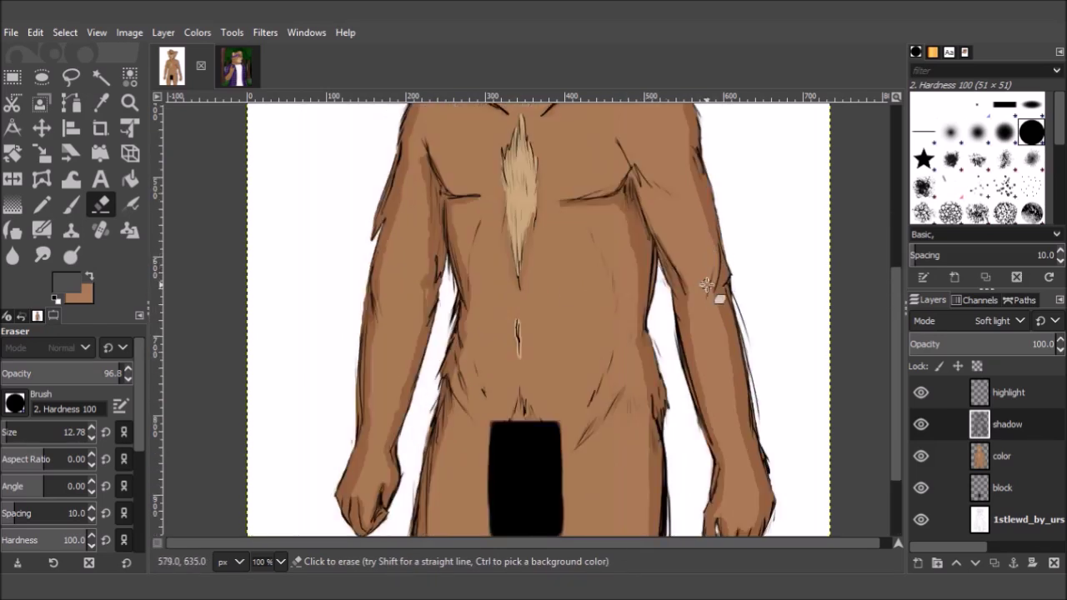
scroll(695, 328, down, 3)
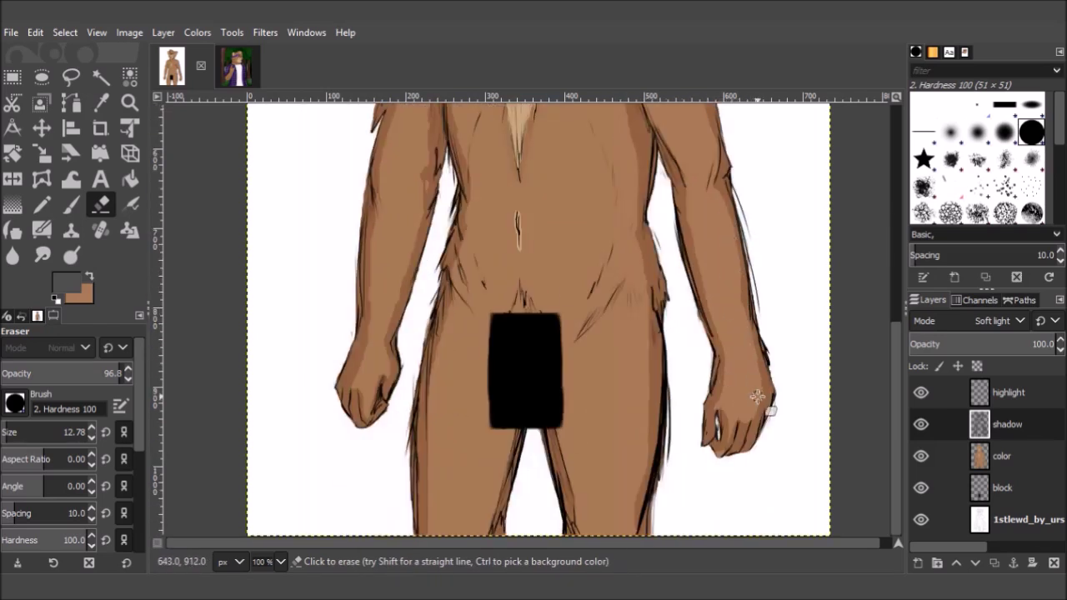
scroll(474, 286, up, 6)
scroll(421, 333, down, 6)
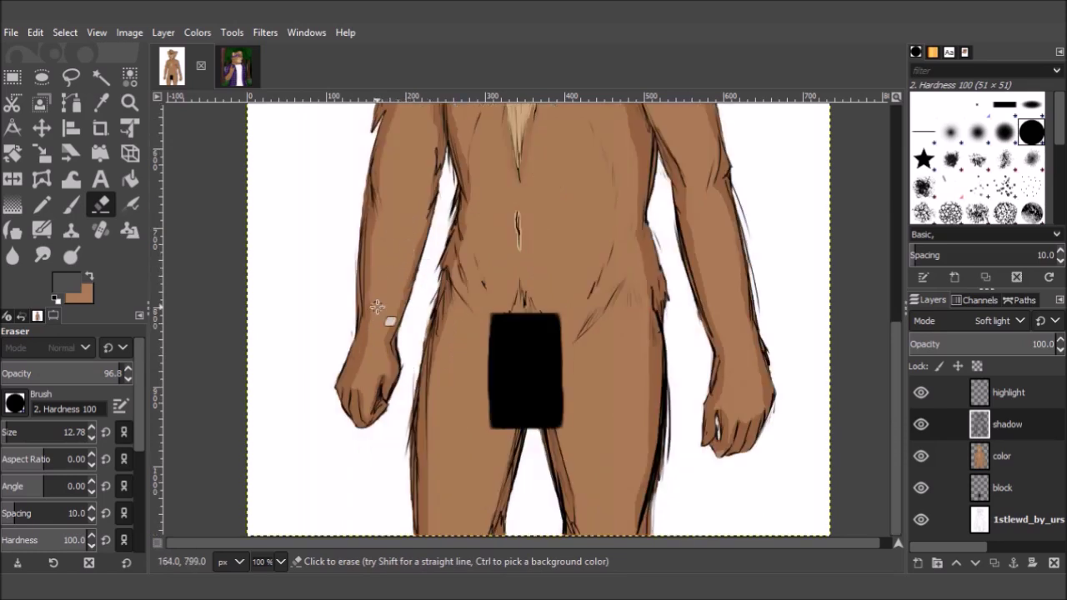
scroll(382, 274, up, 1)
scroll(410, 238, up, 5)
scroll(440, 276, down, 6)
scroll(367, 334, up, 3)
scroll(95, 437, down, 5)
Step: Erase stray shadow around the hip and hand with the eraser at size 4.78
key(bracketleft)
key(bracketleft)
key(bracketleft)
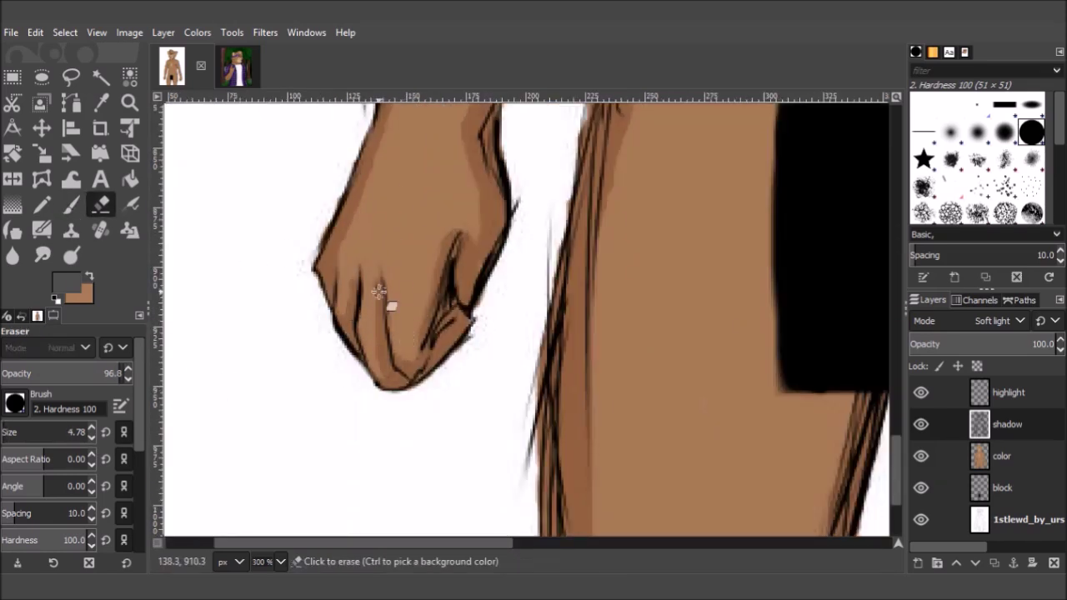
scroll(442, 227, right, 5)
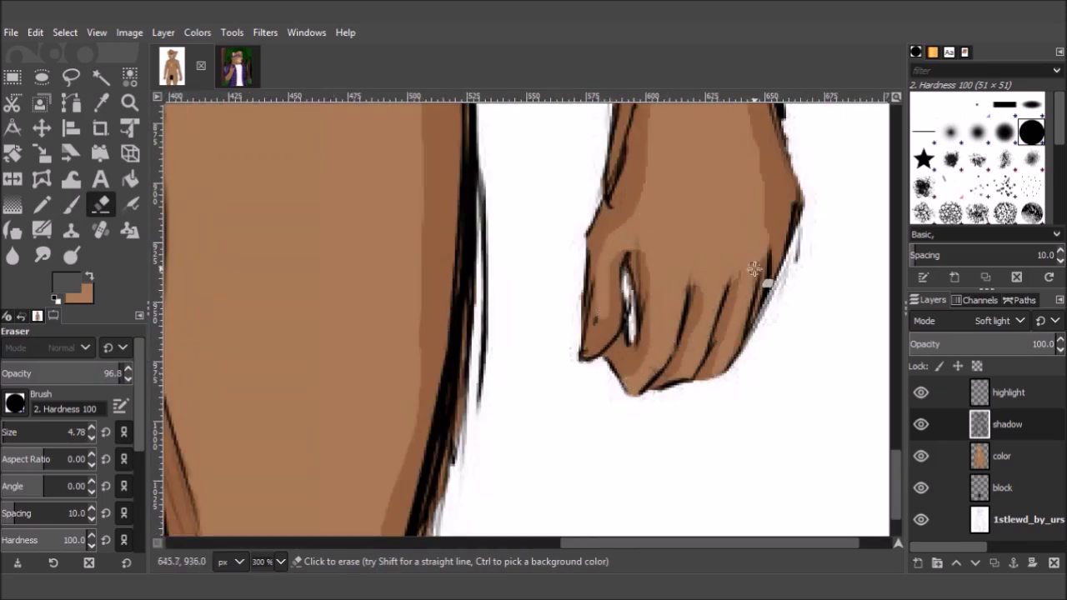
scroll(672, 333, down, 4)
key(ctrl)
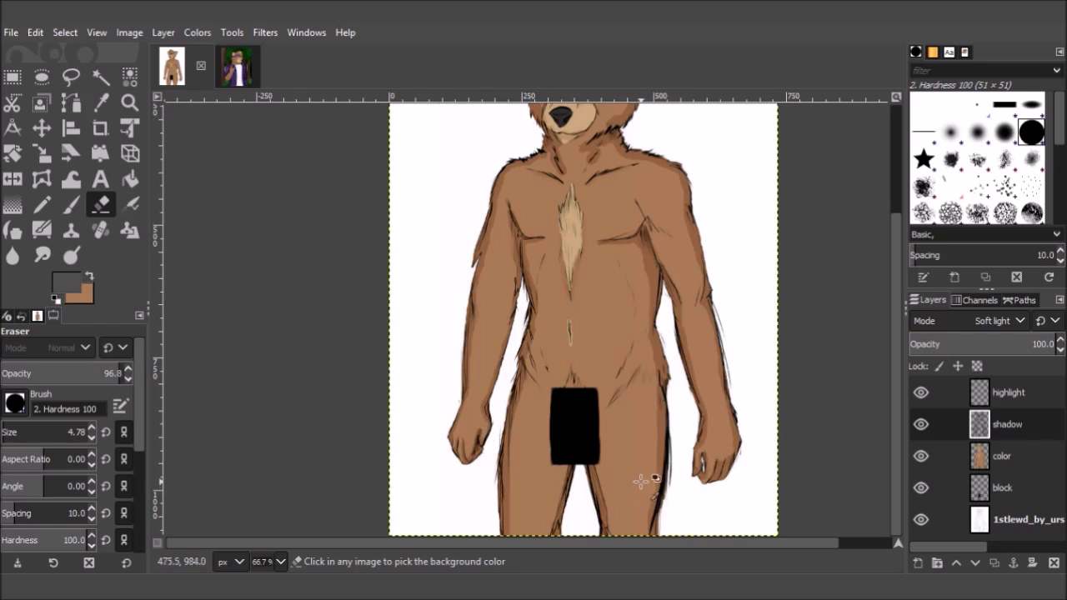
scroll(641, 481, up, 3)
scroll(749, 512, down, 3)
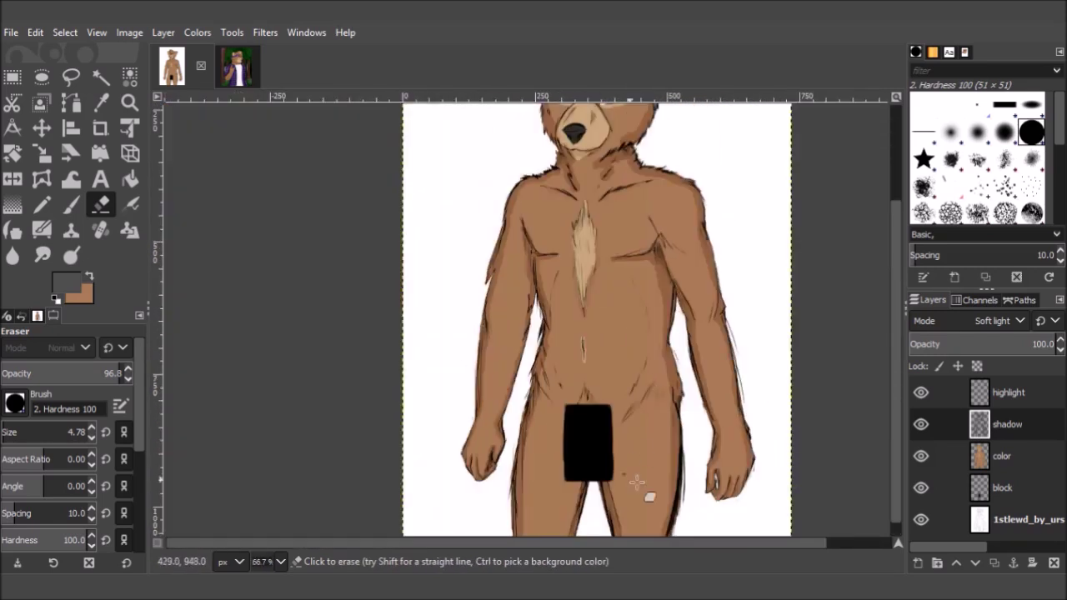
scroll(674, 448, up, 3)
scroll(734, 383, down, 3)
scroll(411, 242, up, 3)
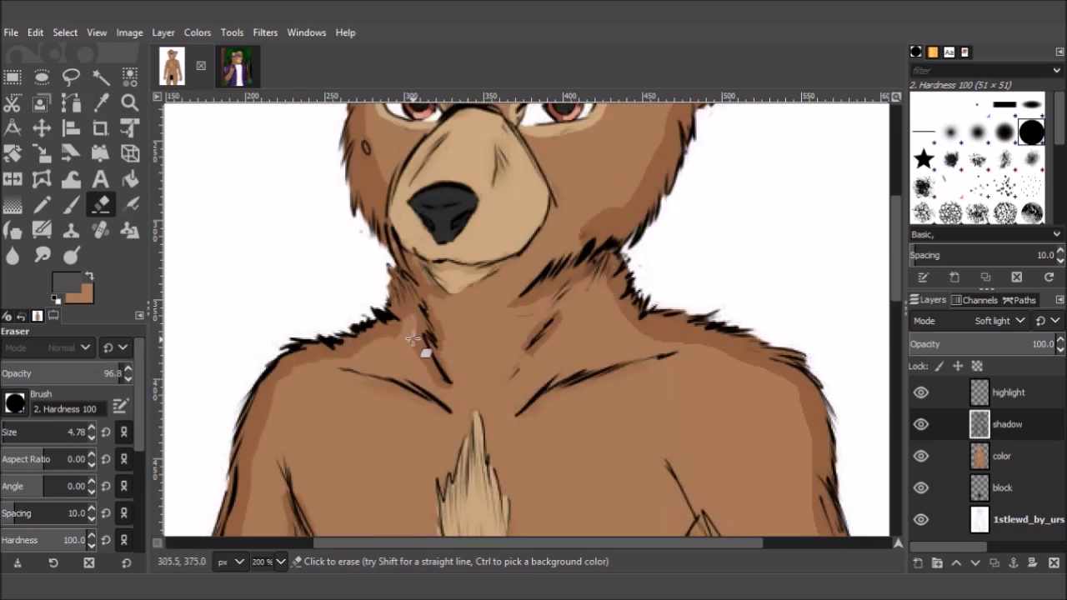
Step: Touch up brow, cheek and neck shadows with a 4.78 brush, trimming overshoots
key(p)
scroll(334, 292, up, 5)
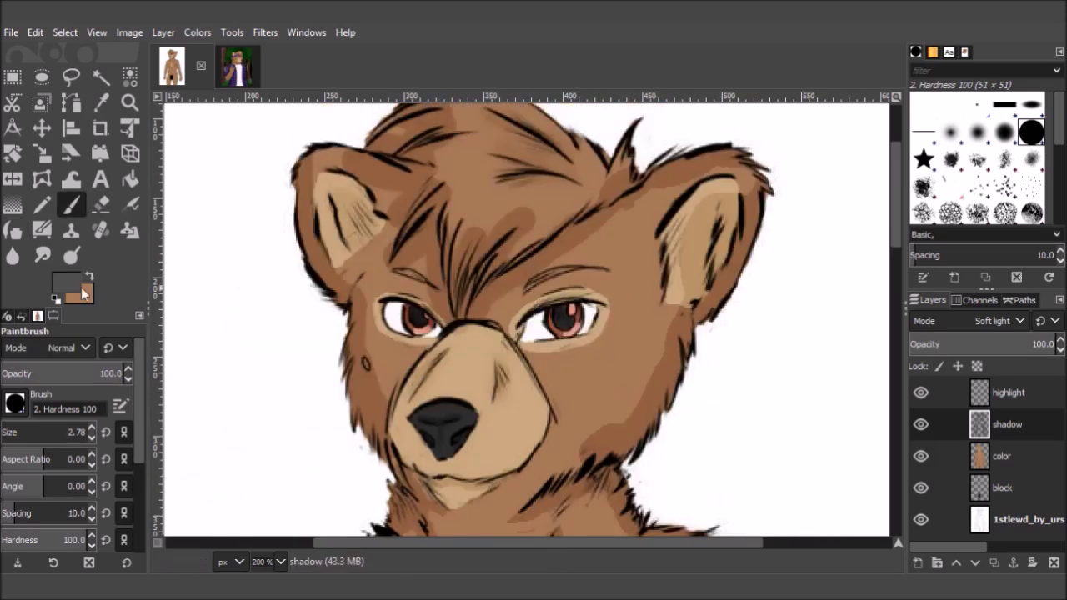
key(shift+e)
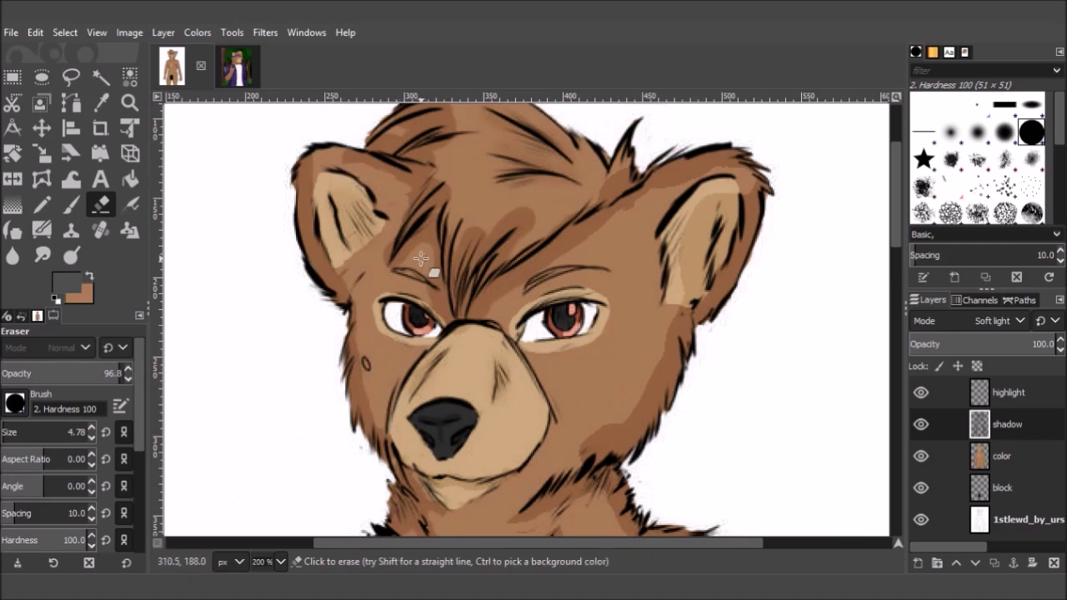
scroll(67, 432, up, 3)
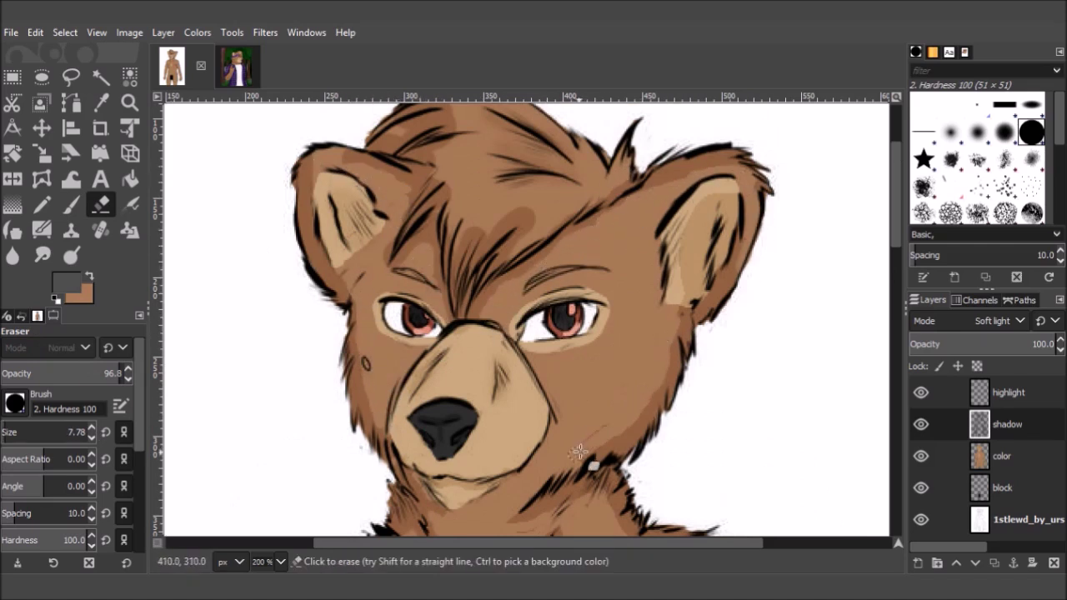
key(p)
key(bracketleft)
key(bracketleft)
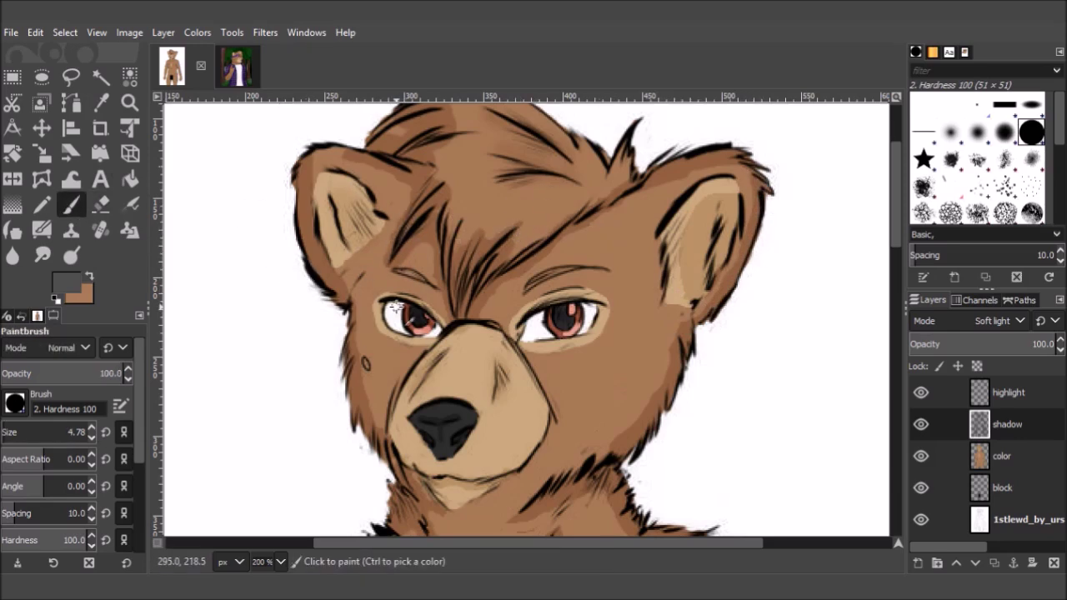
scroll(389, 307, down, 2)
scroll(583, 250, up, 1)
scroll(670, 203, down, 1)
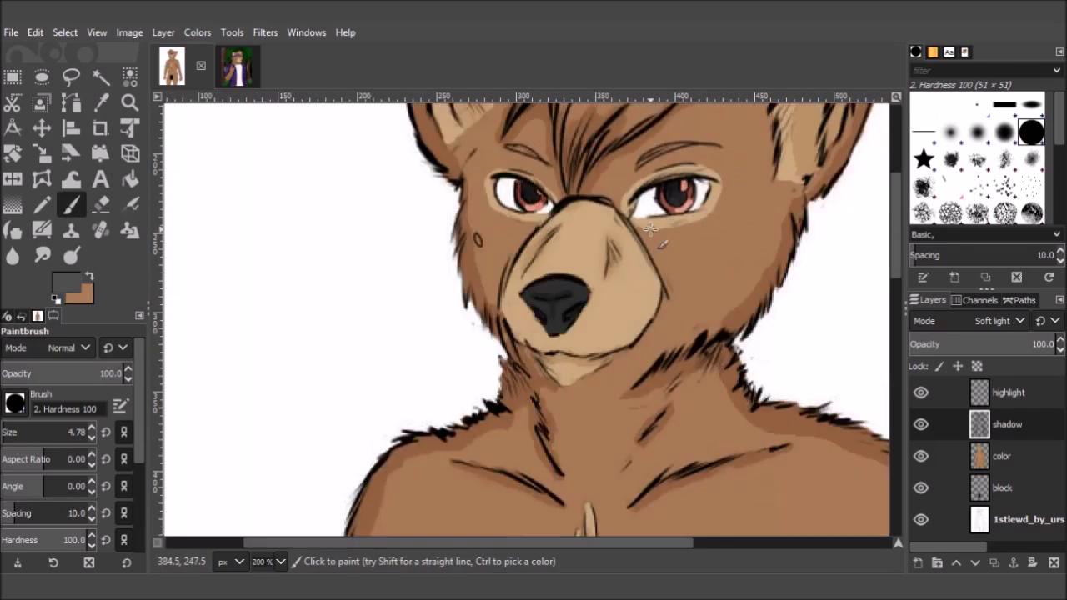
scroll(592, 425, down, 5)
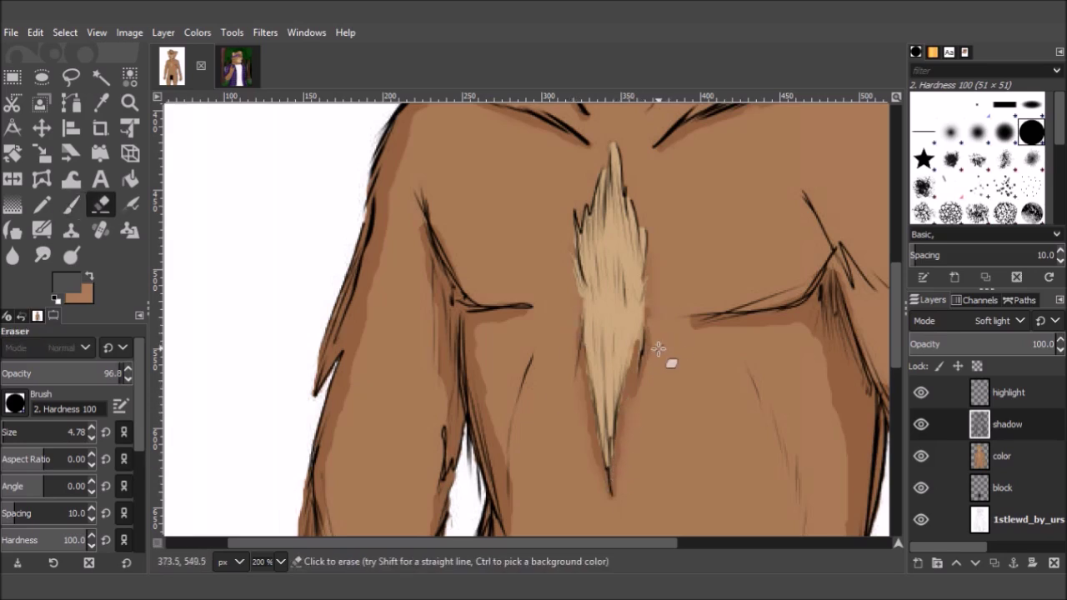
key(shift+u)
Step: Blur the soft-light shadow edges across the legs, chest and face
scroll(512, 453, down, 4)
scroll(436, 406, down, 4)
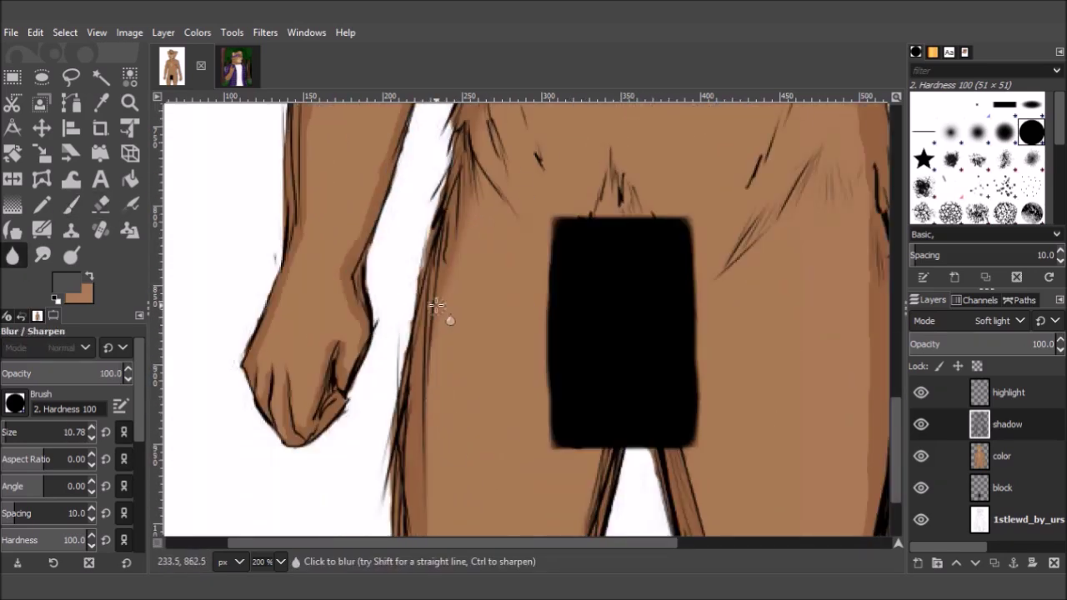
scroll(435, 452, down, 2)
scroll(679, 489, right, 3)
scroll(679, 488, up, 4)
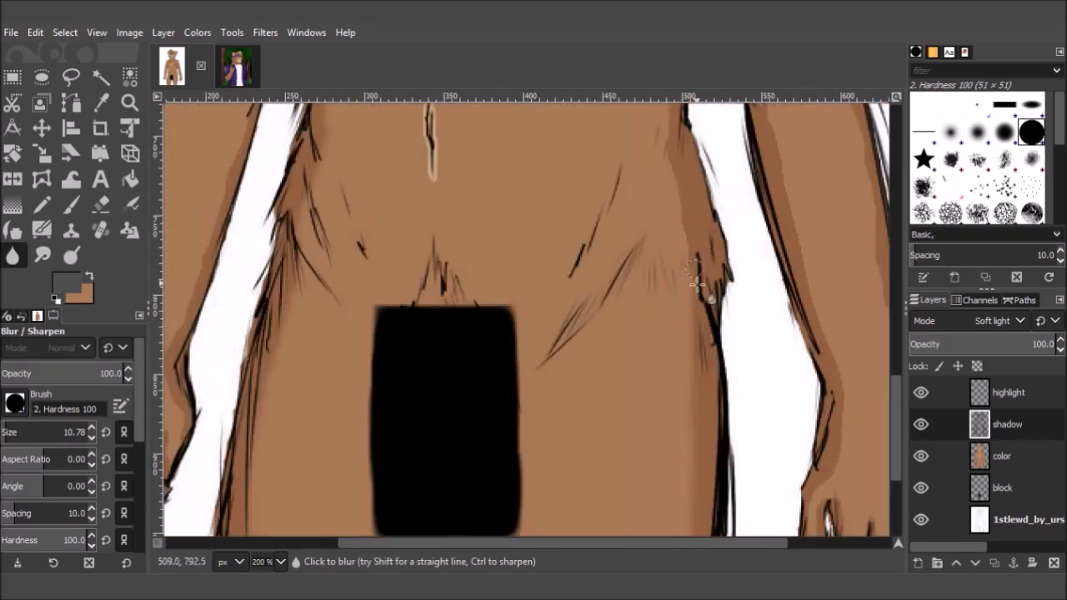
scroll(667, 276, up, 4)
scroll(700, 259, down, 5)
scroll(663, 296, down, 3)
scroll(663, 296, right, 3)
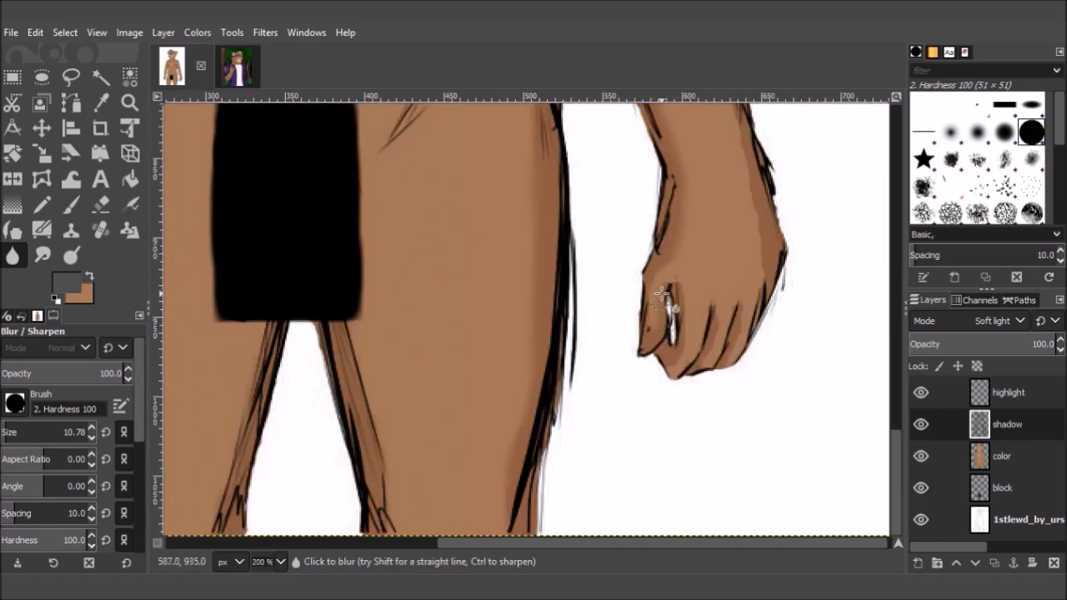
scroll(760, 262, up, 4)
scroll(656, 281, up, 4)
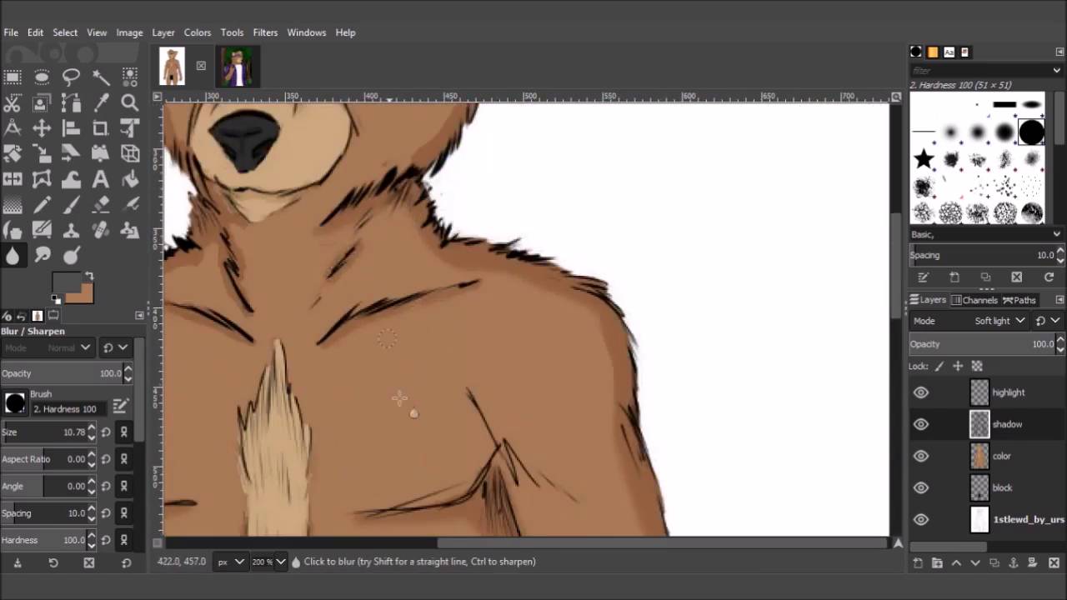
scroll(400, 399, left, 4)
scroll(259, 530, down, 4)
scroll(211, 365, down, 8)
scroll(403, 201, left, 4)
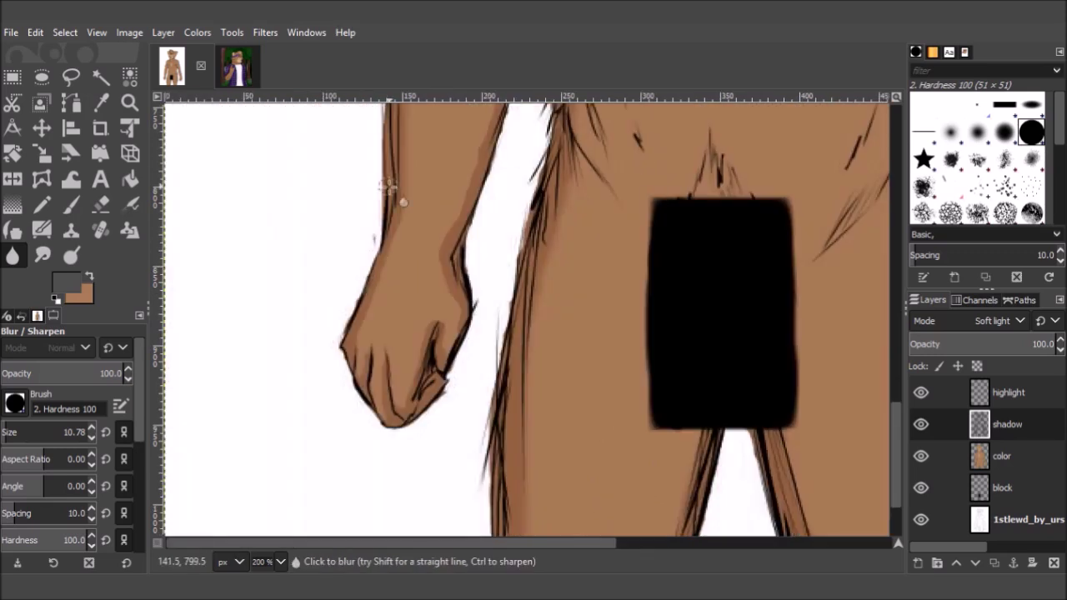
scroll(501, 290, up, 4)
scroll(583, 301, up, 4)
scroll(667, 350, up, 4)
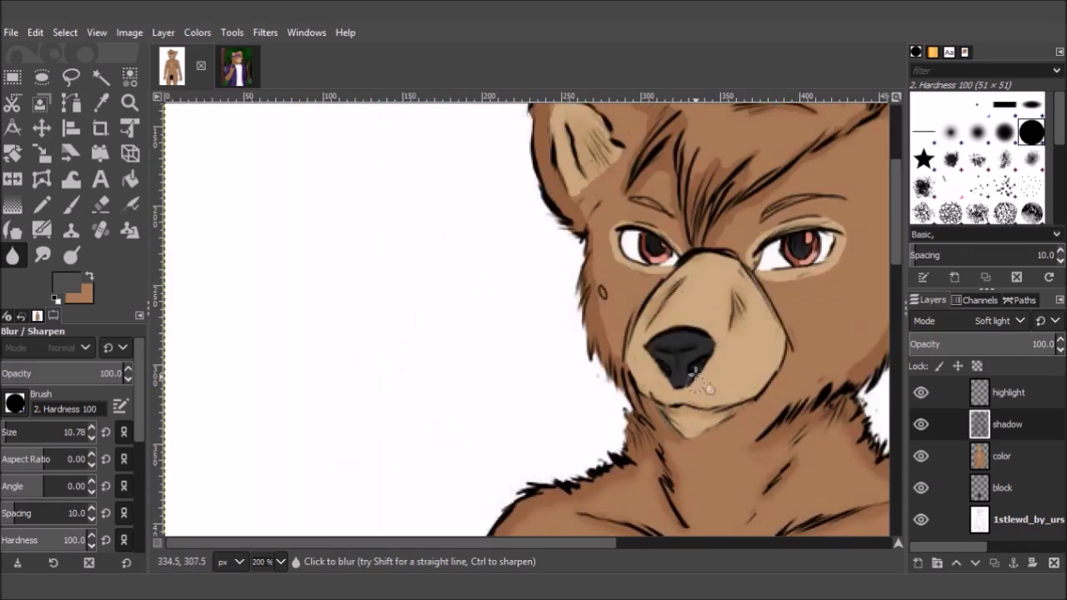
scroll(581, 236, up, 2)
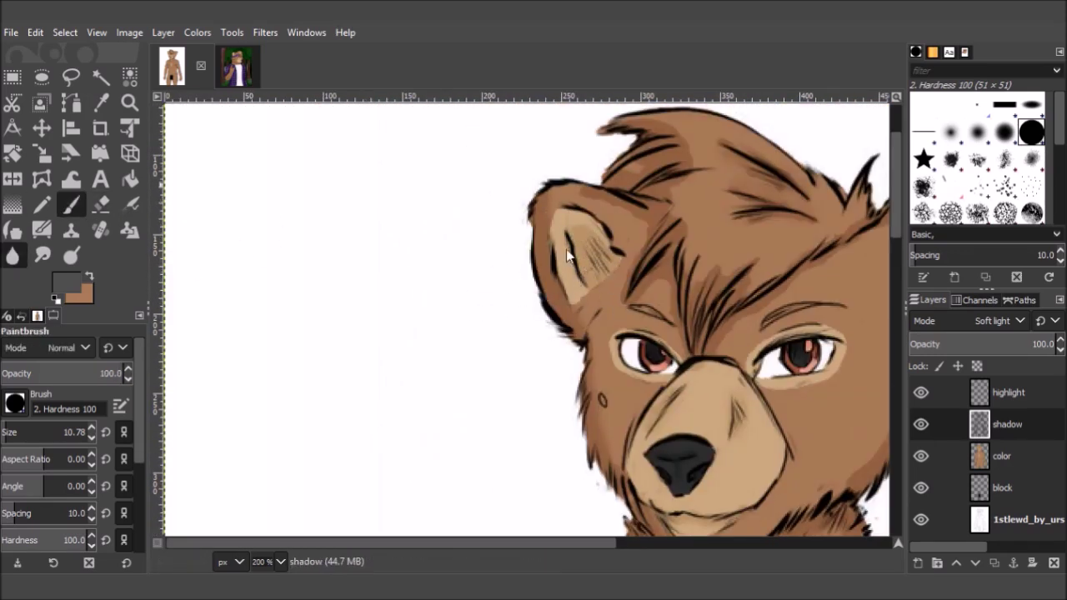
Step: Finish blurring with a slightly smaller brush and save the image
key(shift+e)
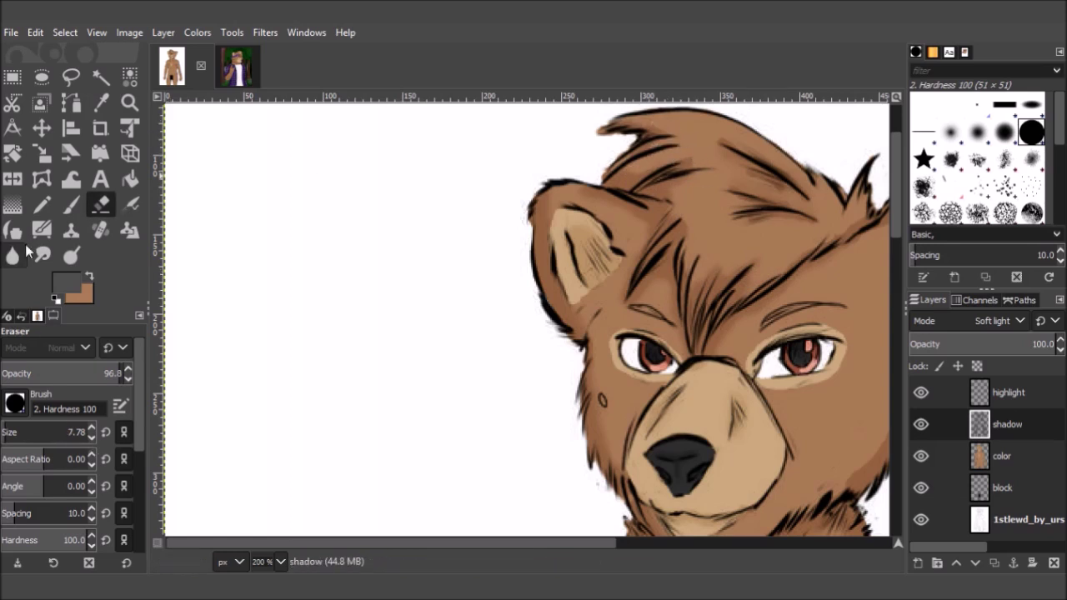
key(shift+u)
scroll(727, 394, left, 3)
scroll(772, 236, down, 3)
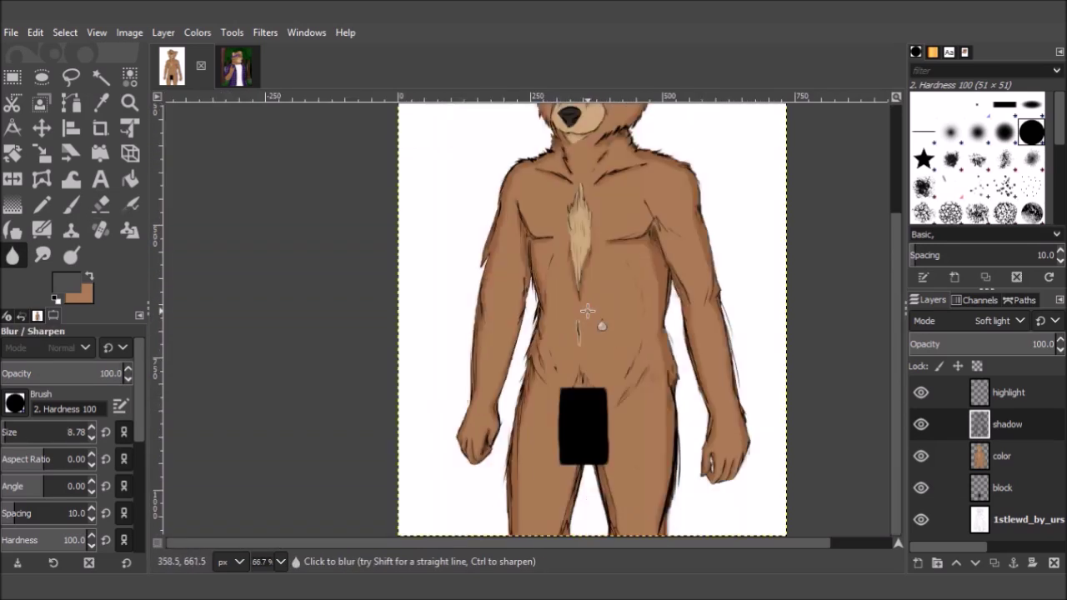
key(ctrl+s)
key(p)
key(Page_Up)
Step: Undo a test stroke, set the highlight layer to Grain extract, and resize the brush
scroll(581, 167, down, 1)
drag(581, 167, 582, 534)
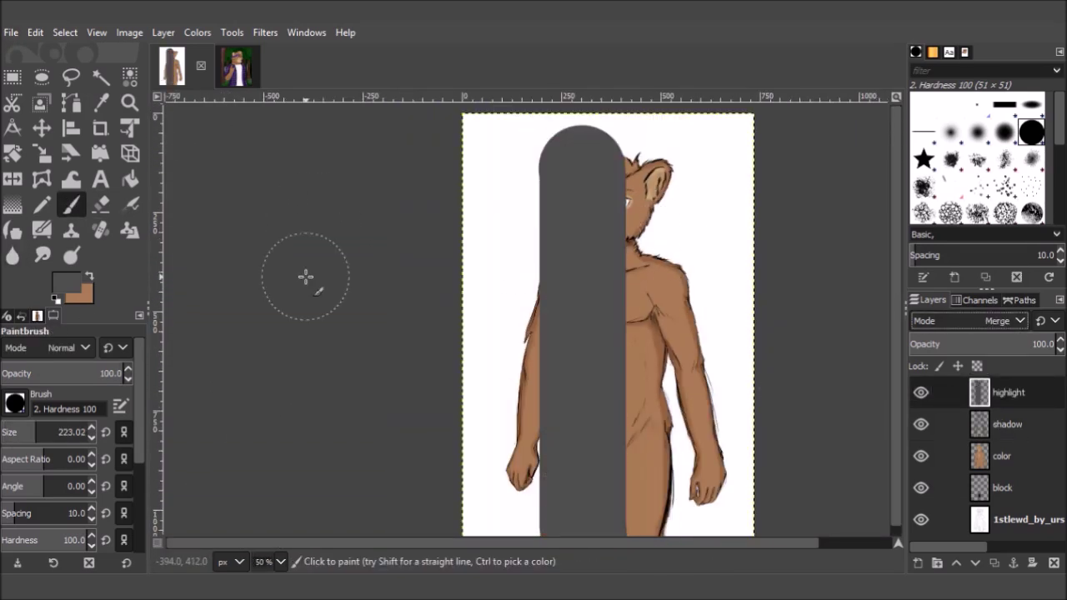
key(shift+b)
key(ctrl+z)
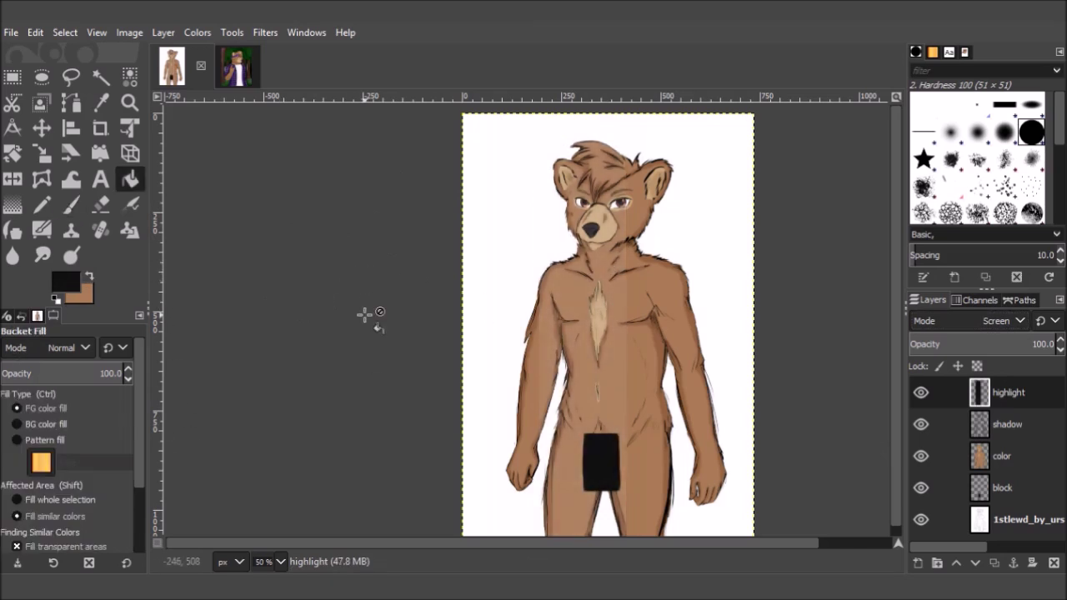
key(p)
key(bracketright)
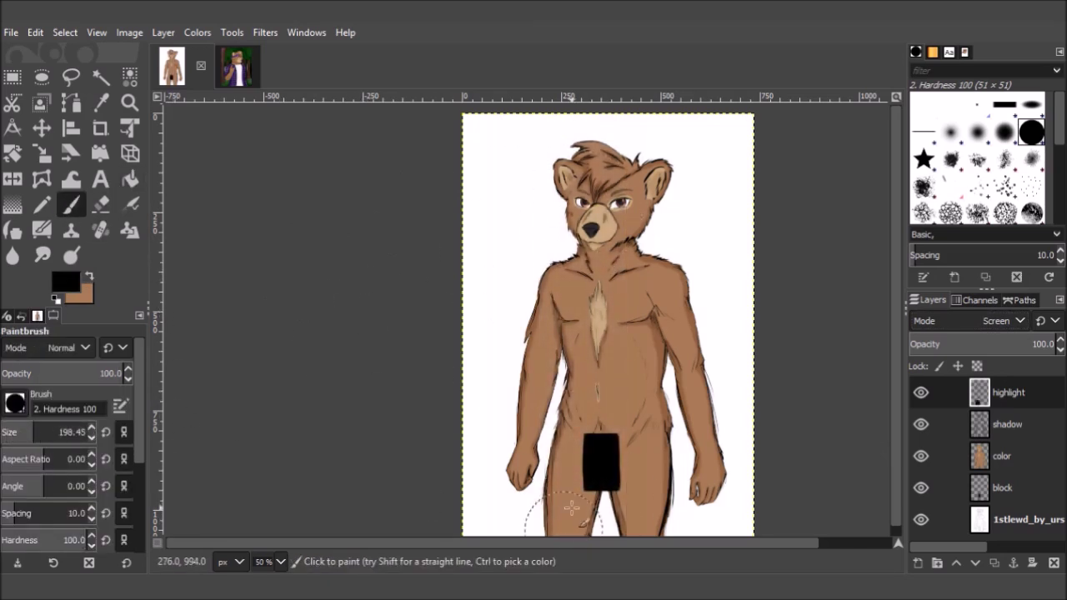
key(shift+plus)
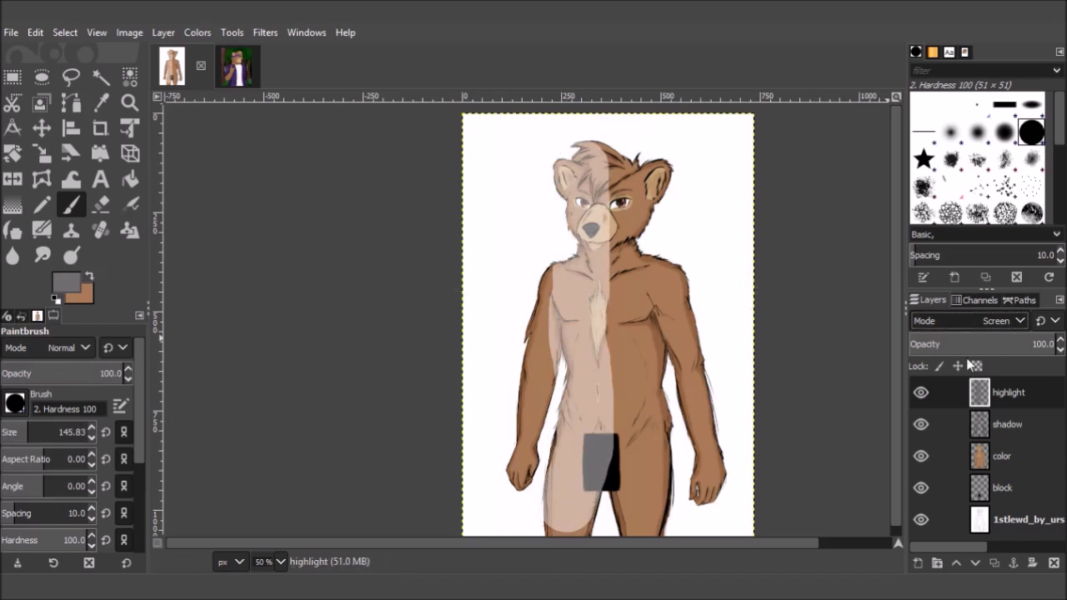
key(bracketright)
key(bracketright)
key(bracketright)
key(shift+plus)
key(shift+plus)
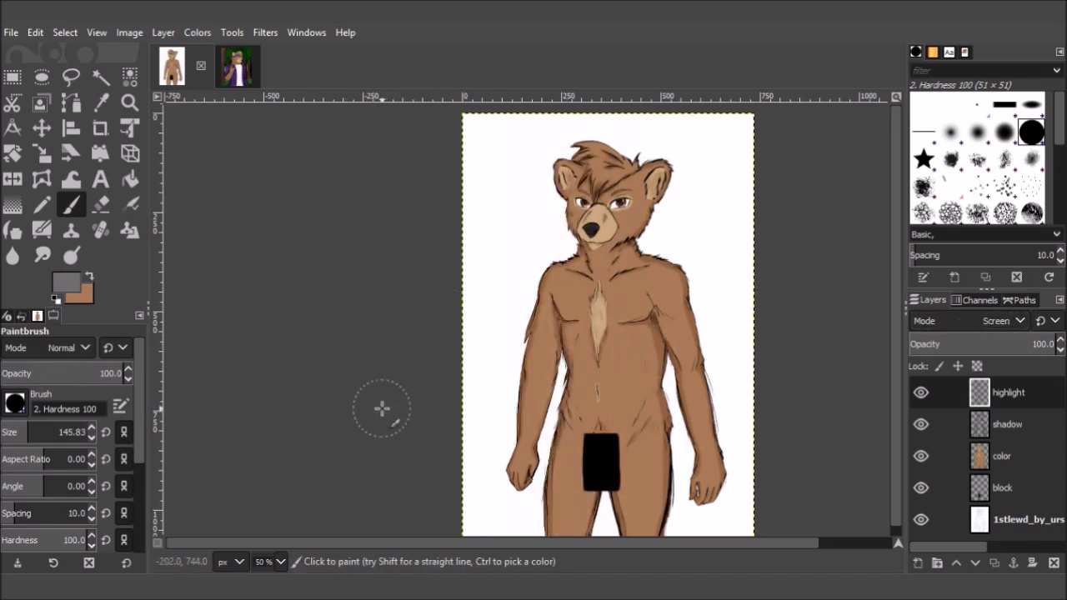
key(shift+minus)
key(bracketleft)
key(bracketleft)
key(bracketleft)
Step: Paint grain-extract highlights on the inner left leg, torso and chest, and save the XCF
key(bracketleft)
drag(570, 522, 579, 437)
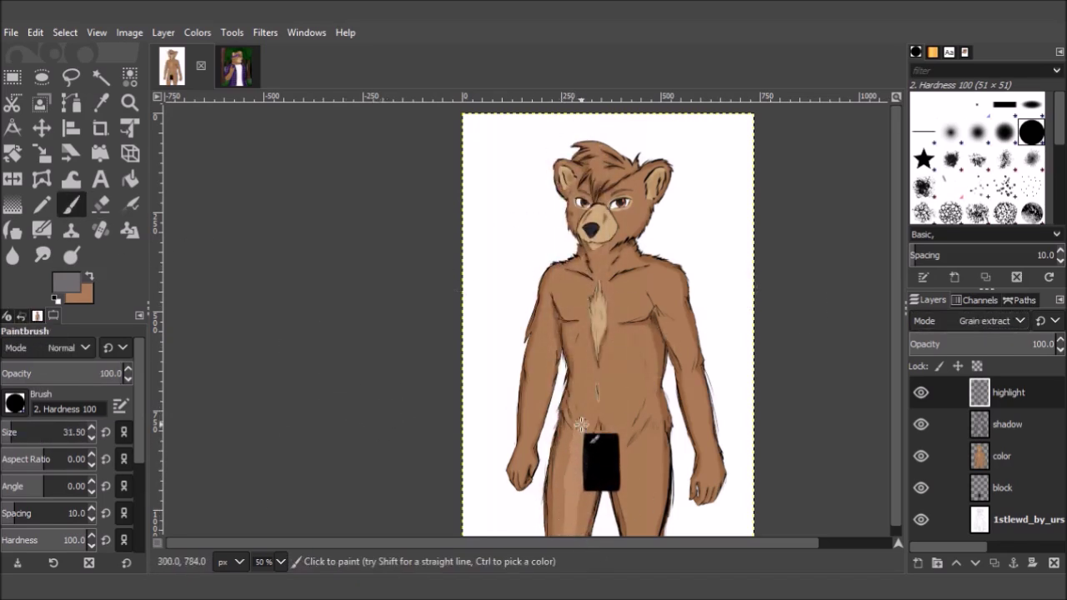
mouse_move(643, 376)
mouse_down()
mouse_move(594, 467)
mouse_move(594, 325)
mouse_up()
key(bracketleft)
key(bracketleft)
key(bracketleft)
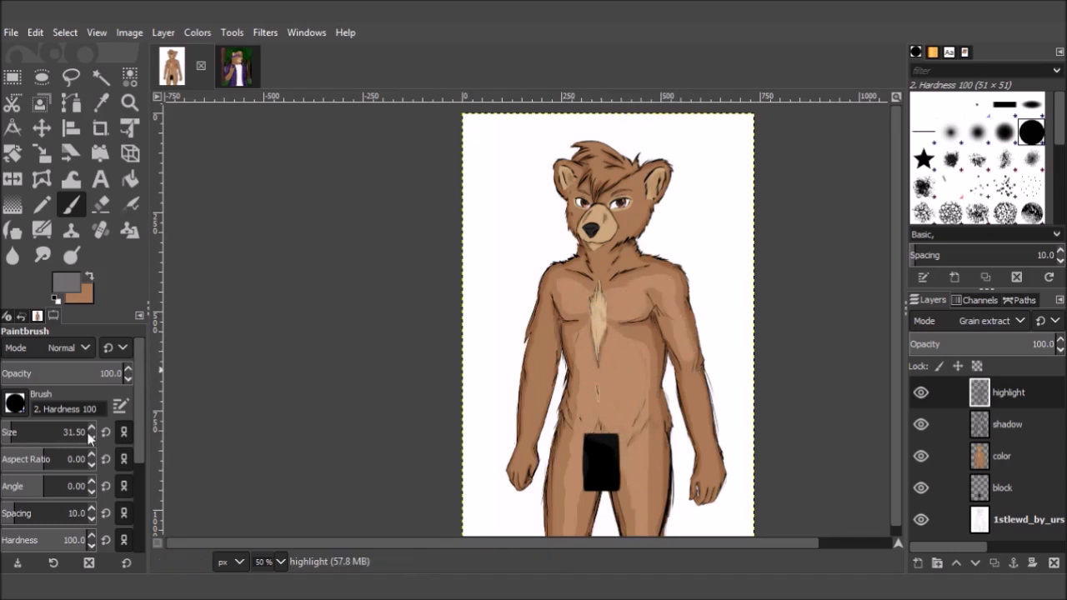
key(bracketleft)
key(bracketleft)
scroll(634, 467, down, 1)
key(ctrl+s)
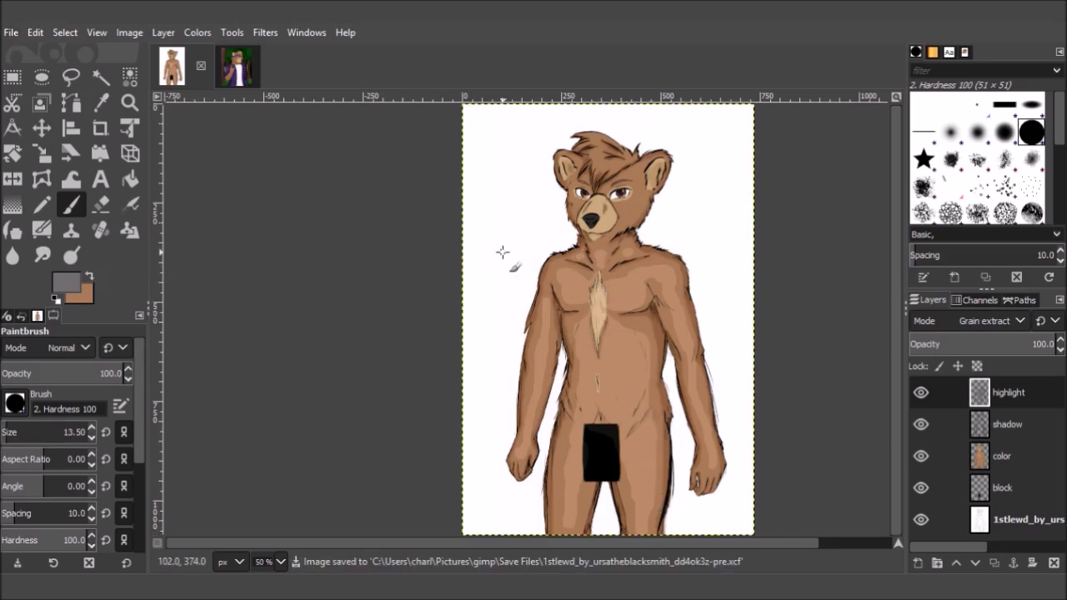
Step: Zoom in on the bear's face and shrink the Paintbrush to a tiny detail size
scroll(686, 454, up, 3)
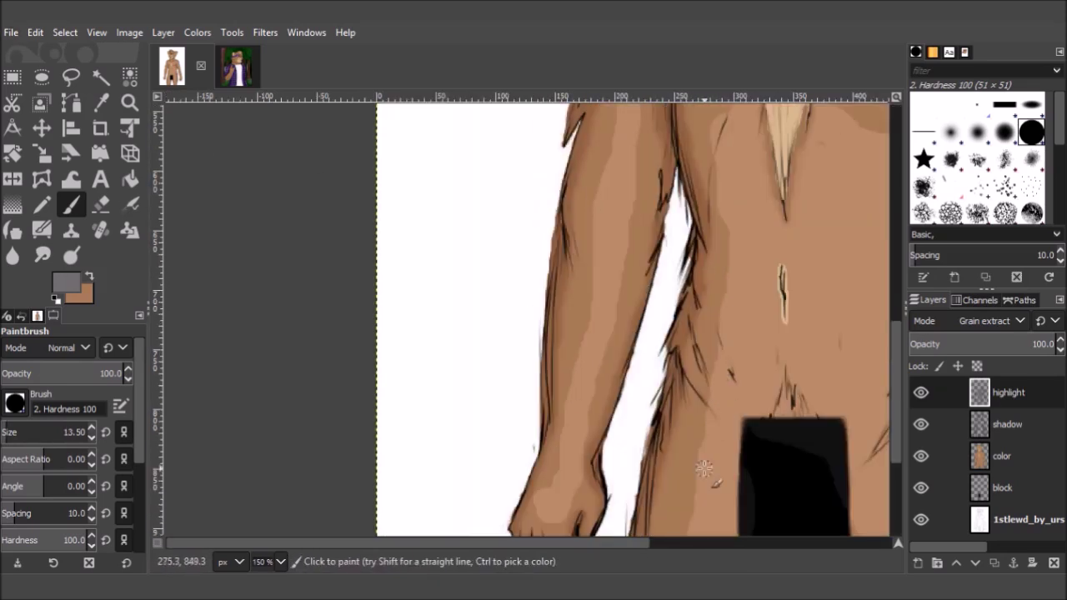
scroll(684, 350, up, 5)
scroll(532, 265, right, 5)
scroll(532, 265, up, 3)
scroll(532, 265, down, 4)
scroll(532, 266, down, 4)
key(bracketleft)
key(bracketleft)
scroll(96, 436, down, 4)
scroll(732, 415, right, 3)
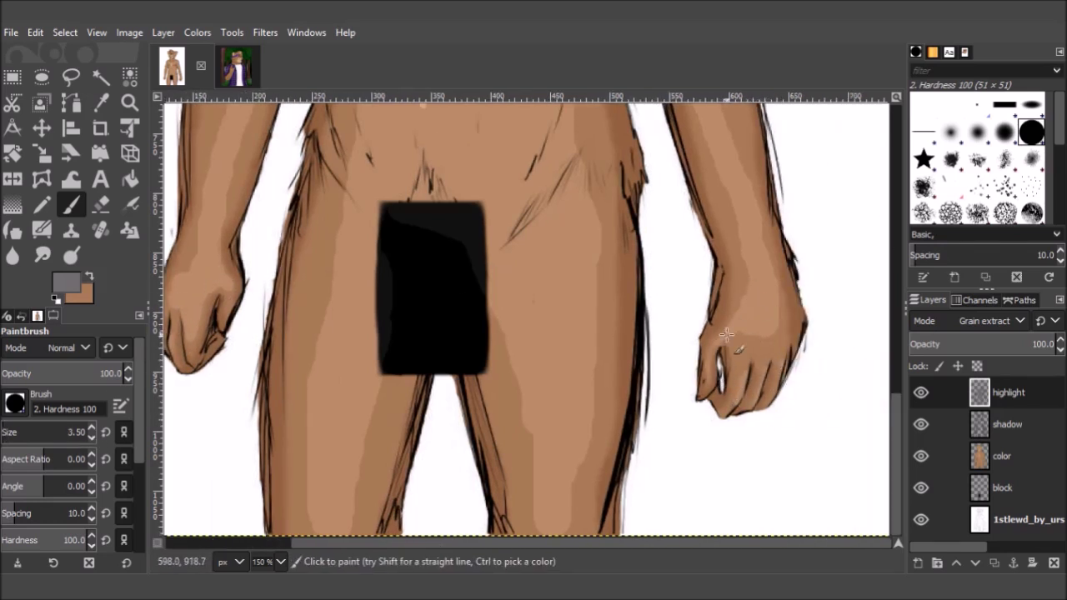
scroll(244, 332, up, 8)
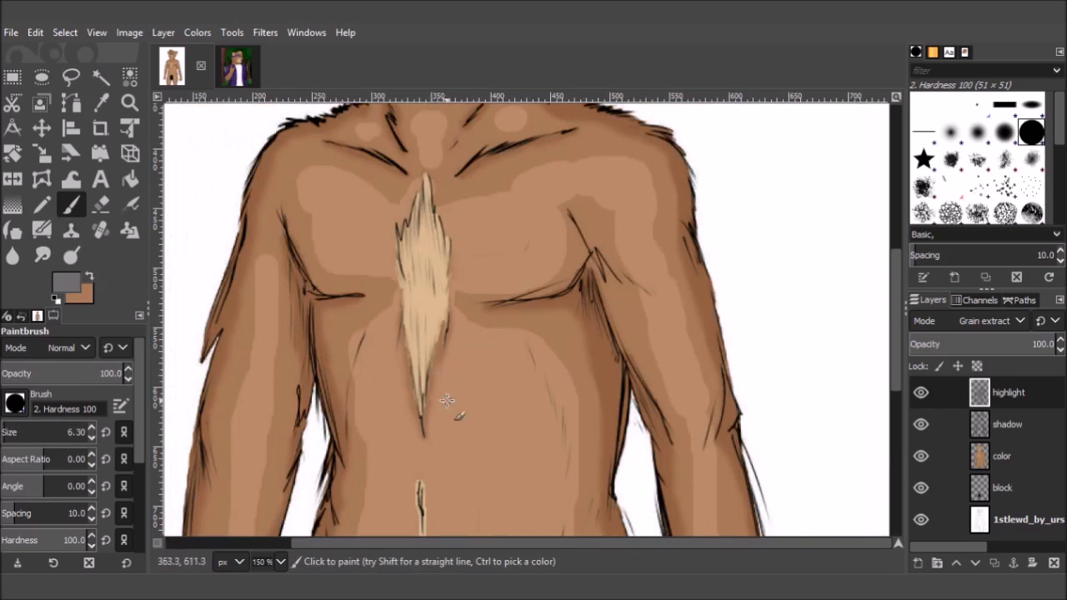
scroll(446, 402, up, 5)
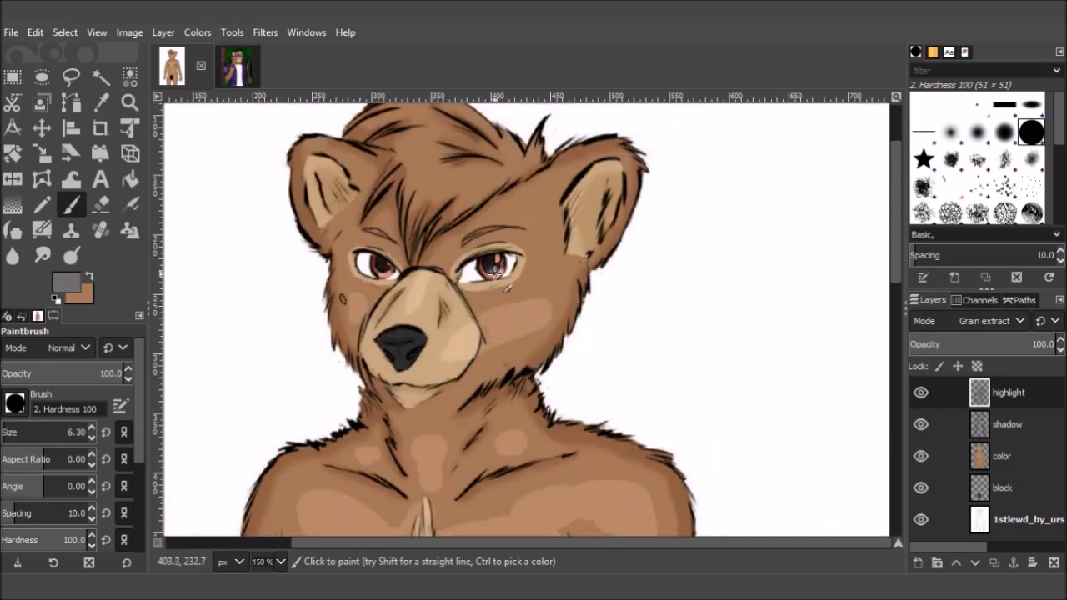
key(bracketleft)
key(bracketleft)
key(bracketleft)
Step: Paint fine highlight strokes across the bear's forehead fur with a small brush
ctrl+scroll(392, 325, up, 2)
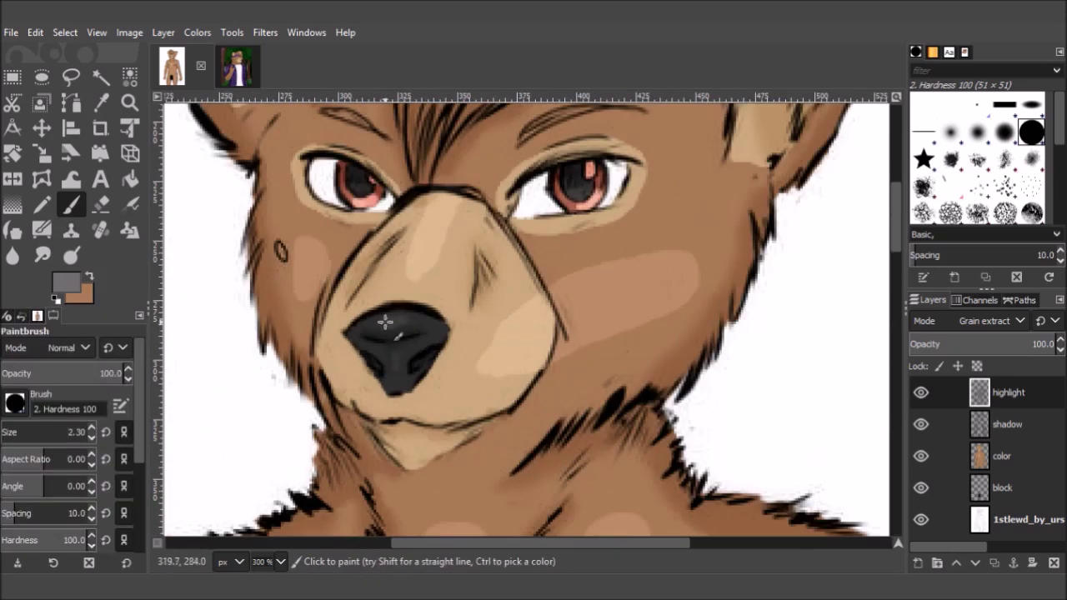
ctrl+scroll(330, 302, down, 1)
ctrl+scroll(519, 323, down, 1)
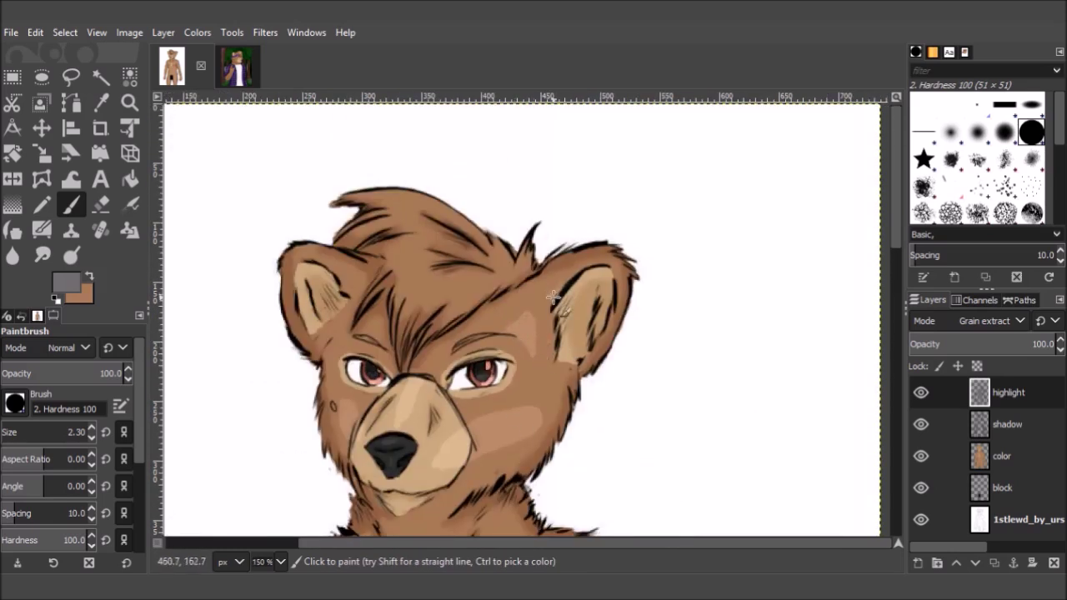
key(bracketright)
key(bracketright)
key(bracketright)
drag(438, 310, 404, 330)
drag(471, 279, 410, 310)
drag(424, 250, 400, 286)
key(bracketleft)
key(bracketleft)
key(bracketleft)
ctrl+scroll(412, 280, down, 3)
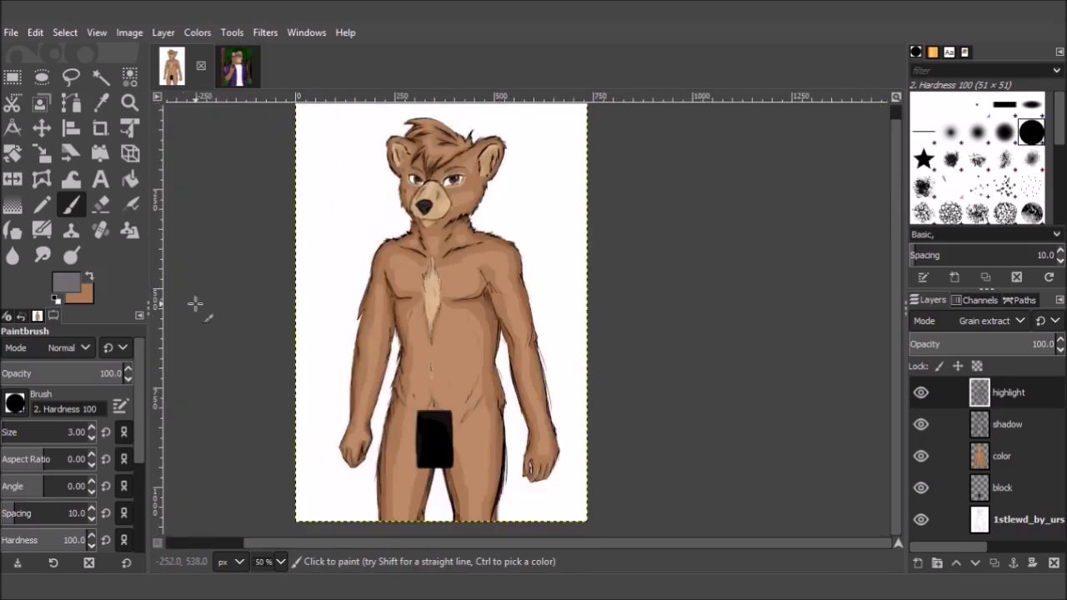
Step: Soften the highlight edges on the arms and legs with Blur/Sharpen, then switch to the Eraser for stray shadows
key(shift+u)
ctrl+scroll(481, 501, up, 2)
key(p)
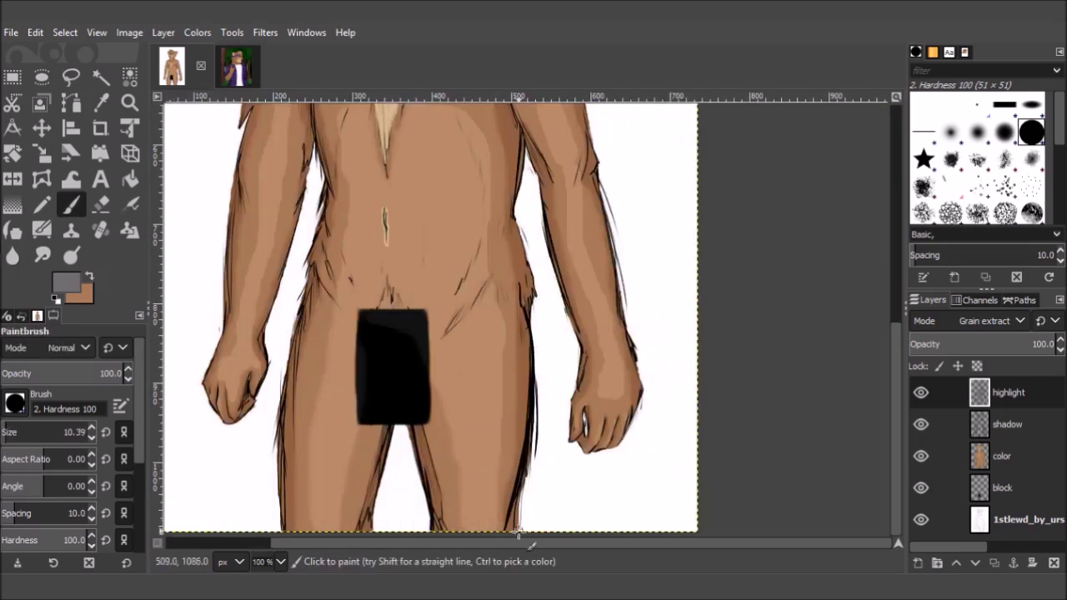
key(shift+u)
scroll(429, 212, up, 2)
scroll(350, 354, down, 2)
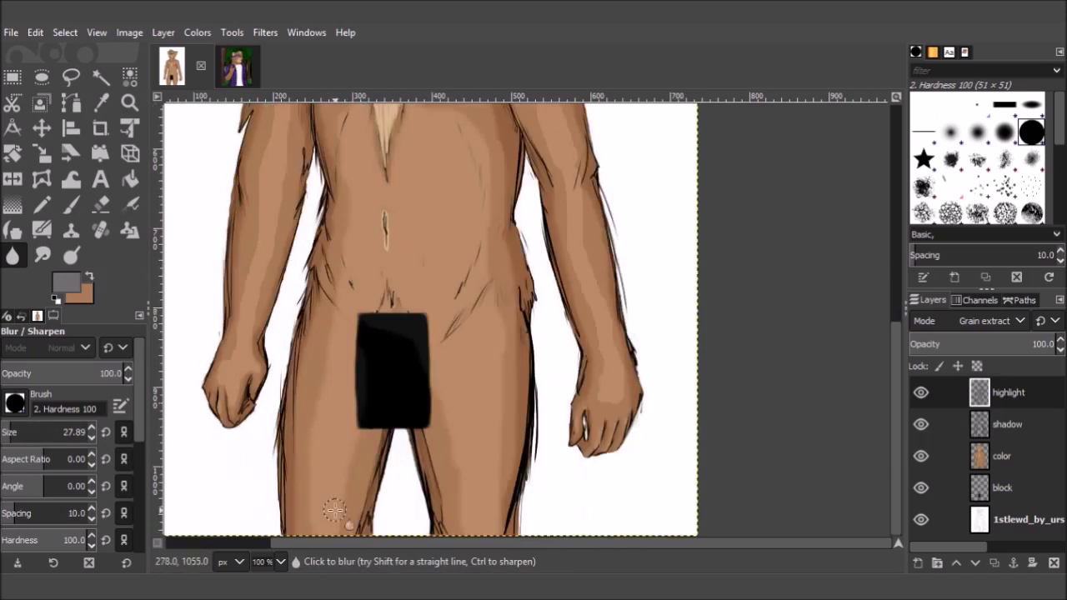
scroll(317, 256, up, 4)
scroll(593, 369, down, 5)
scroll(265, 286, up, 6)
scroll(269, 428, up, 3)
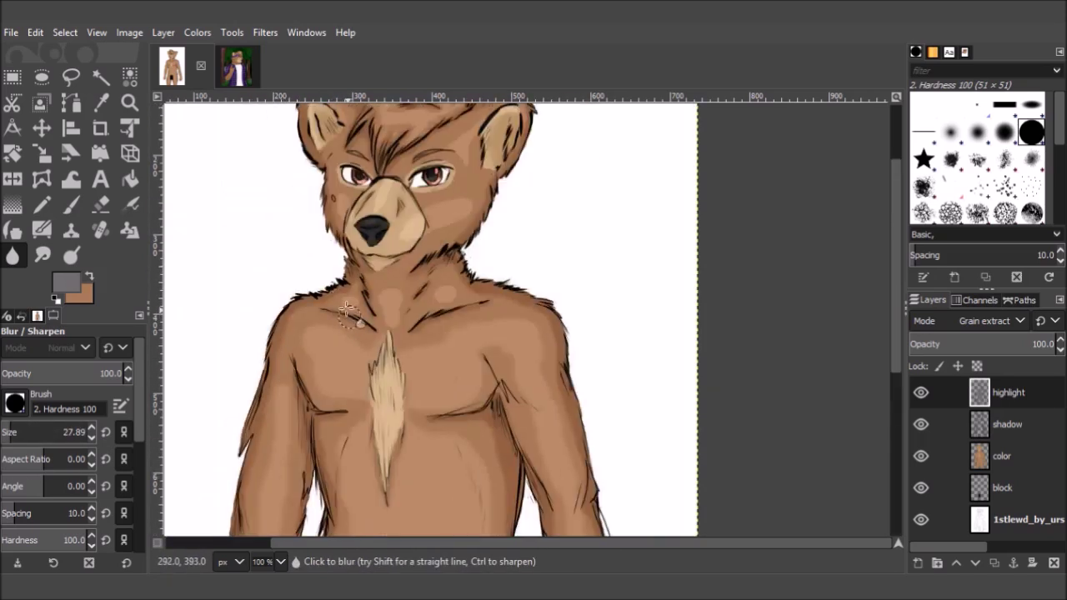
scroll(409, 240, up, 2)
scroll(333, 288, up, 2)
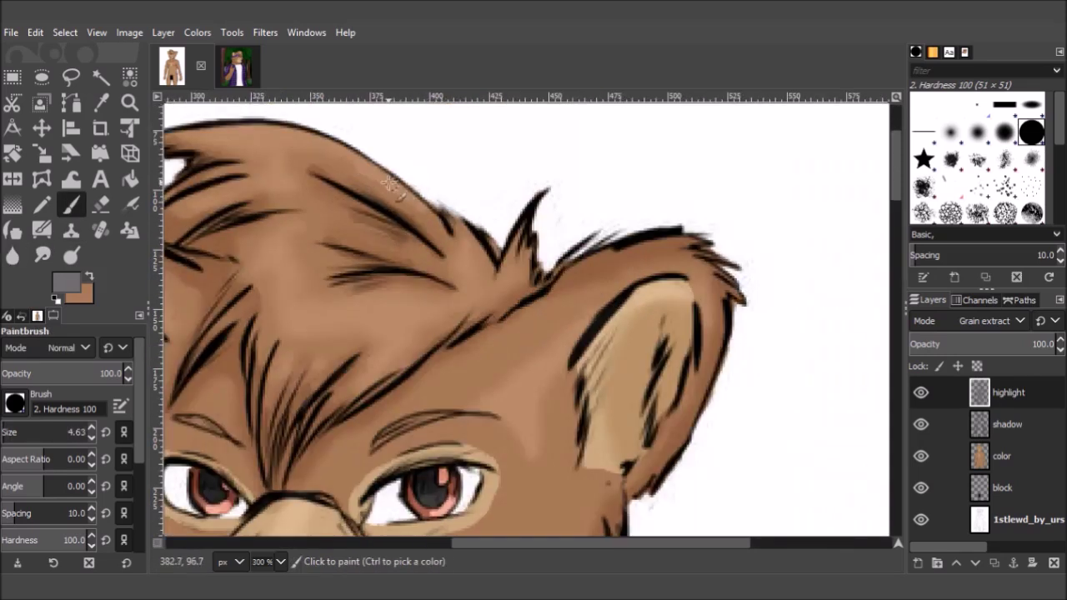
scroll(334, 287, down, 1)
scroll(334, 287, down, 3)
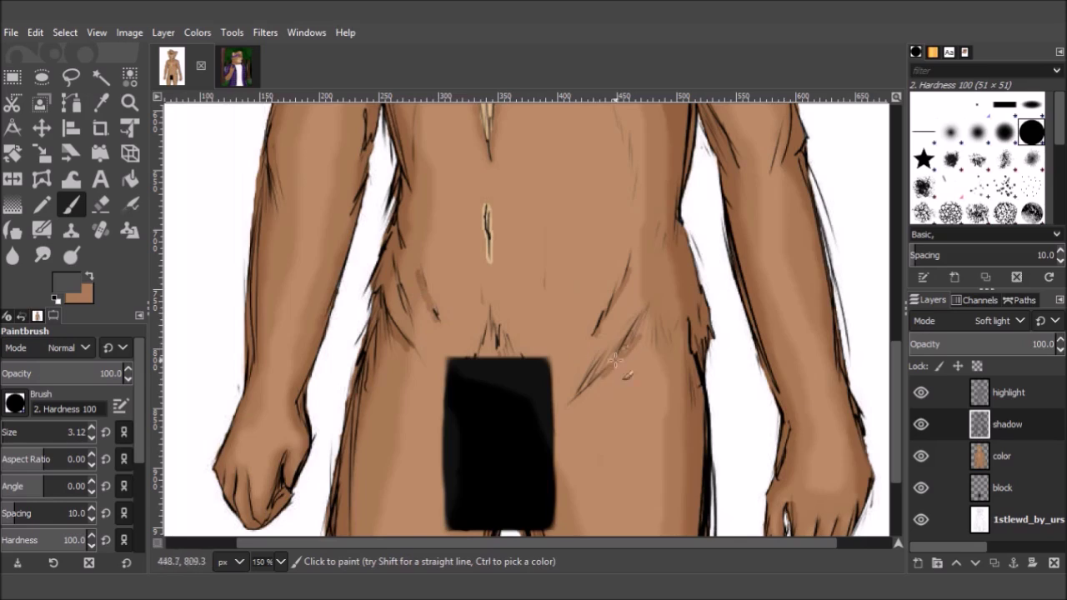
key(shift+e)
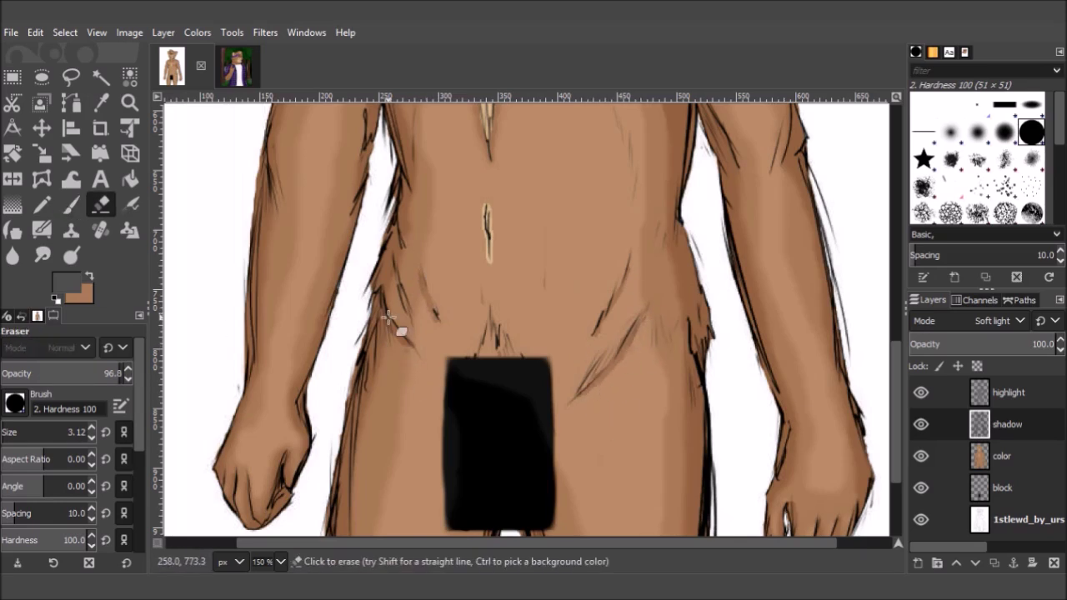